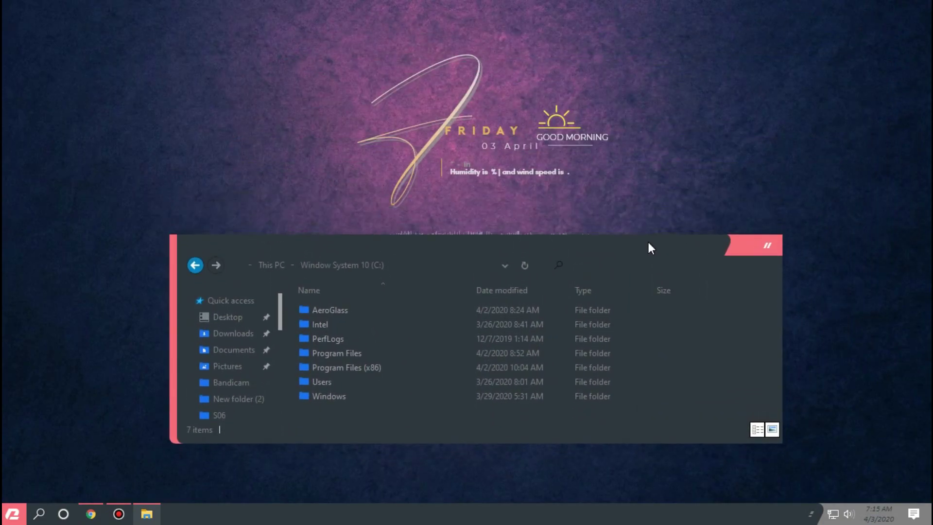
click(768, 242)
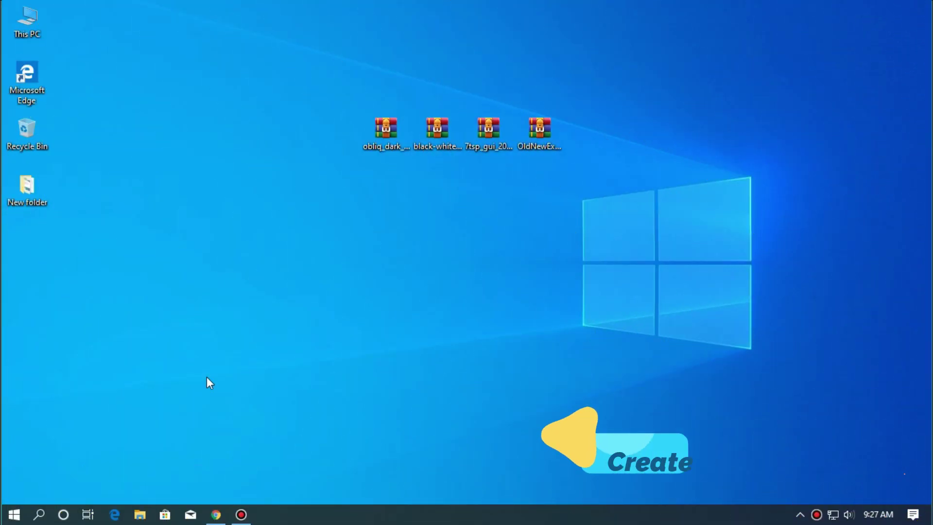
Find and open the Create a restore point settings, and select the Window System 10 (C:) system drive
click(43, 514)
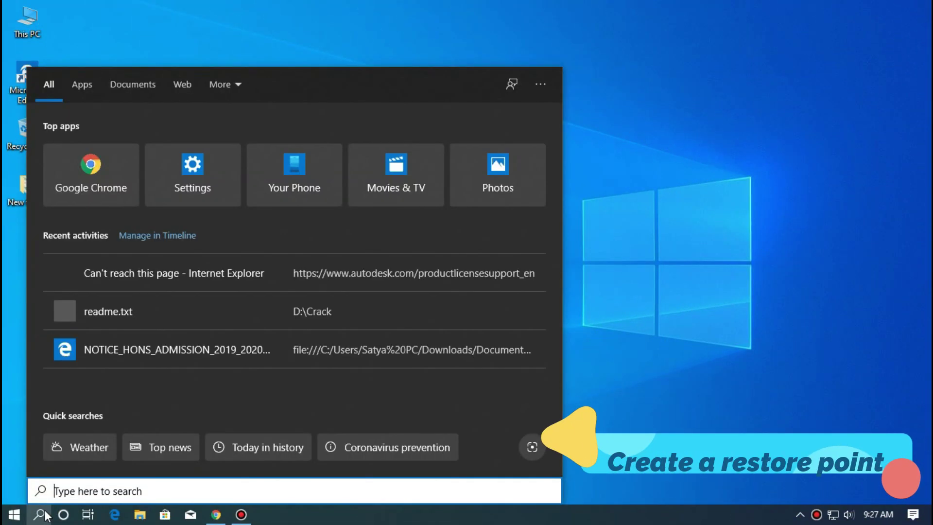
text(create)
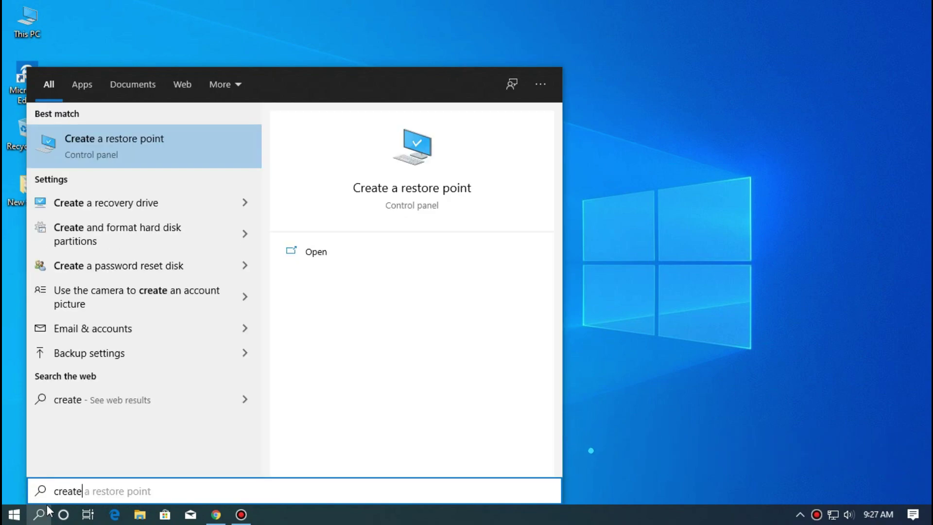
click(127, 155)
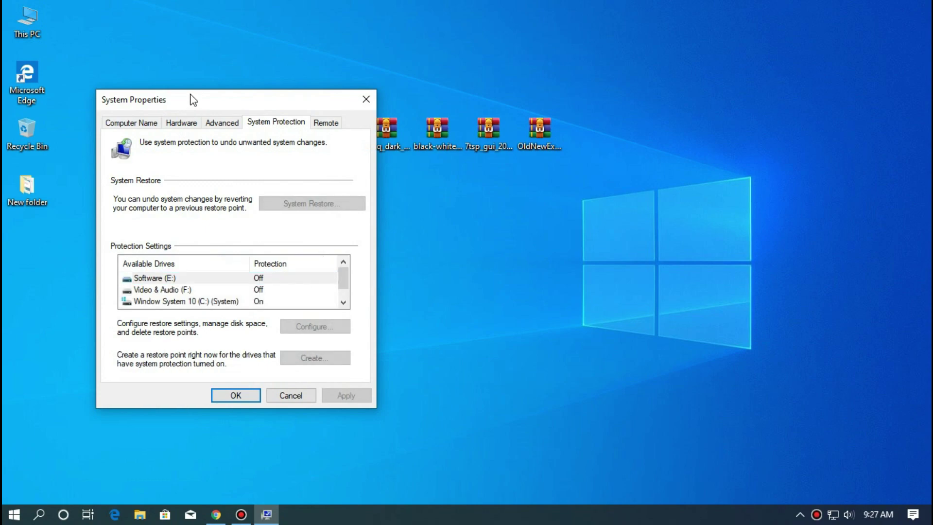
drag(192, 96, 174, 49)
scroll(183, 233, down, 1)
click(187, 238)
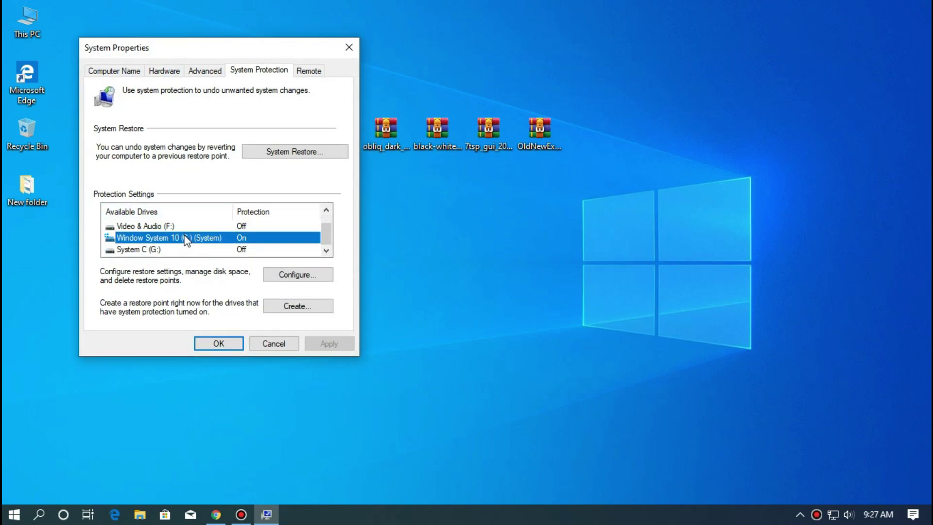
Create a restore point described as "backup Windows 10" and close System Properties
click(283, 308)
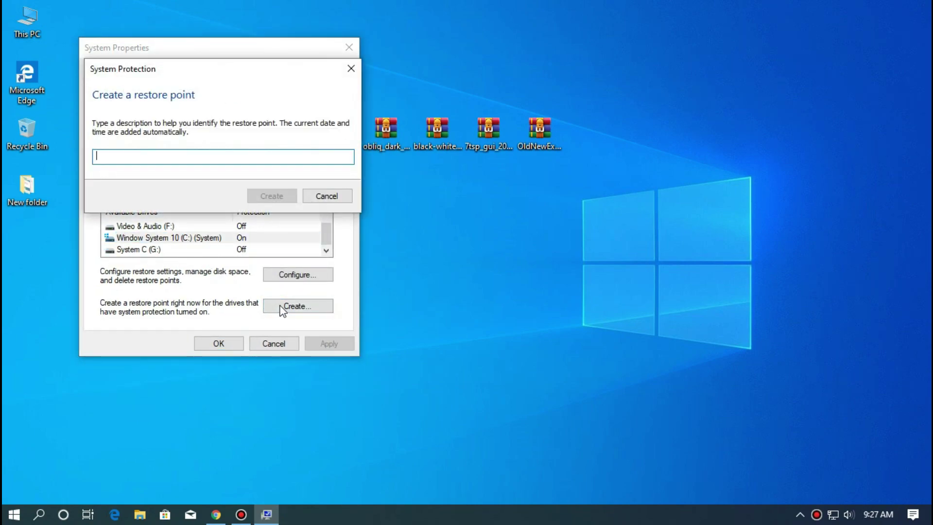
text(backup Windows 10)
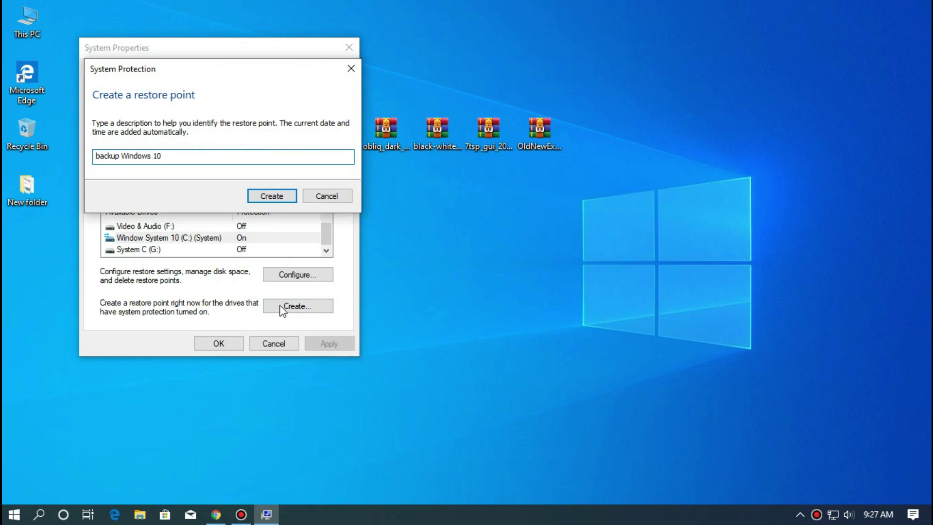
click(284, 196)
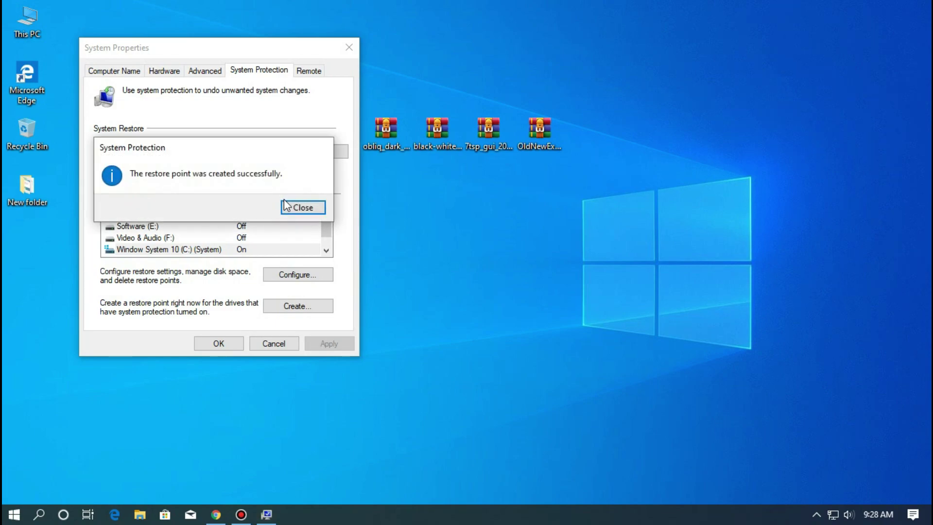
click(292, 207)
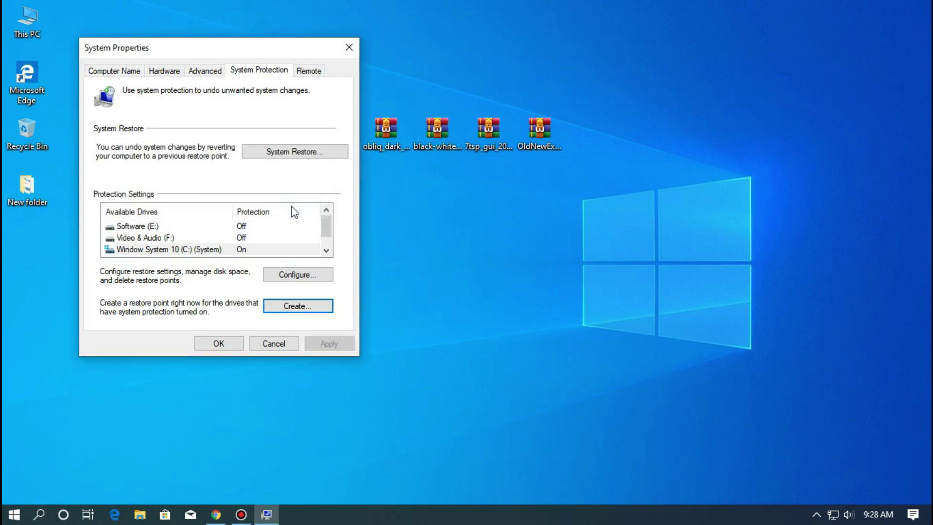
click(217, 343)
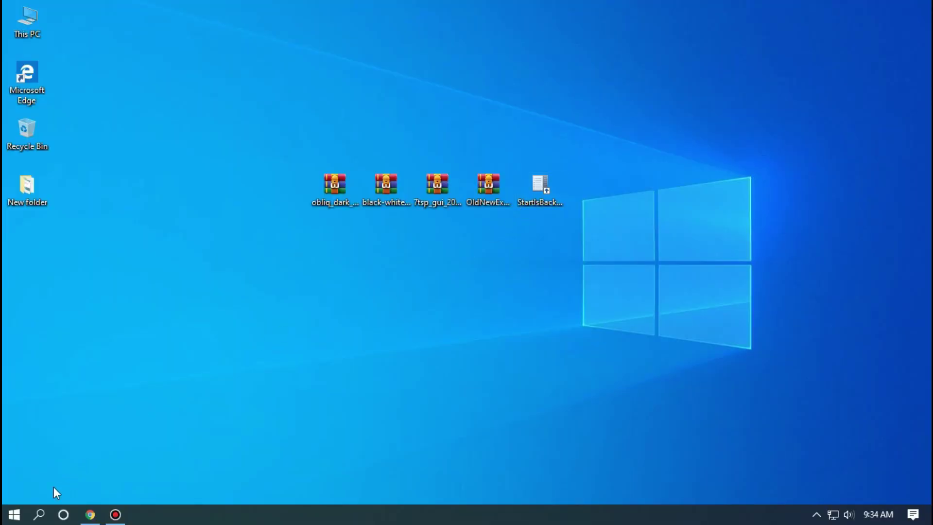
Check the Windows edition, version and OS build in the system's About settings, and close Settings
right_click(13, 514)
click(72, 199)
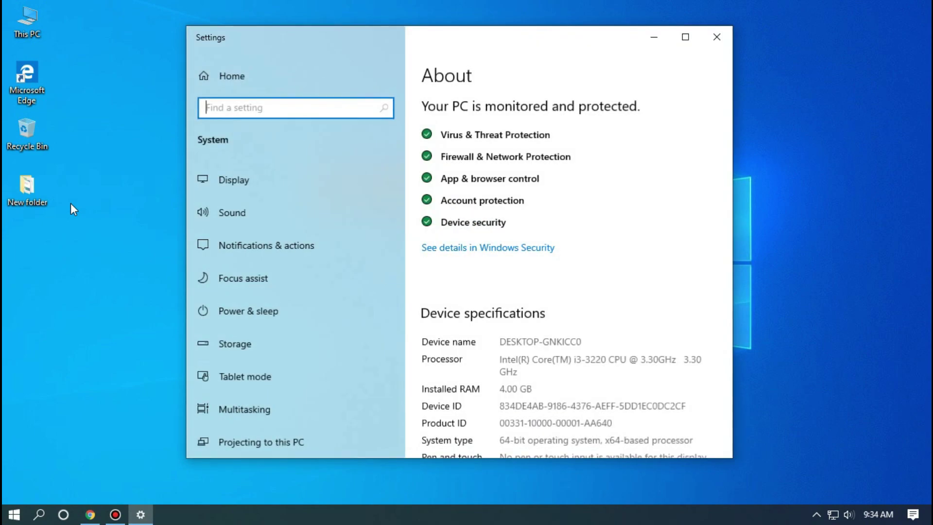
scroll(527, 258, down, 4)
scroll(528, 258, down, 2)
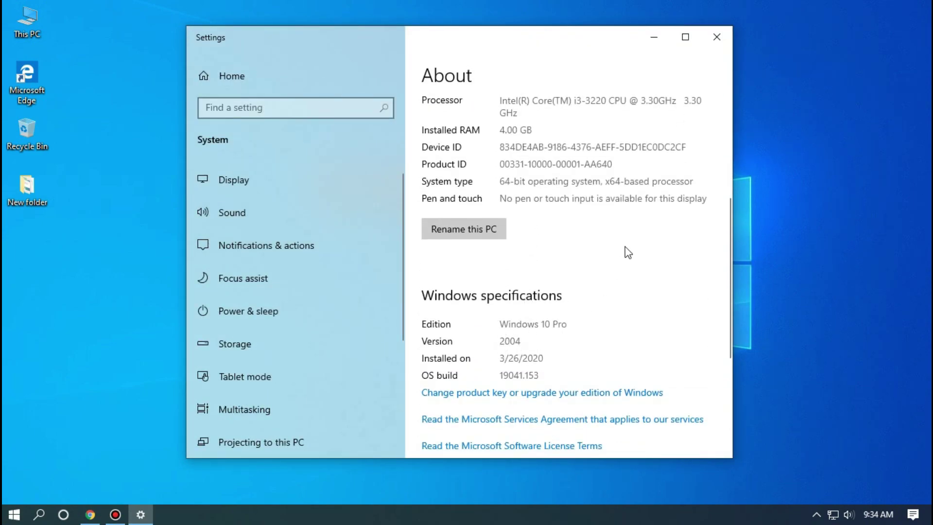
click(716, 38)
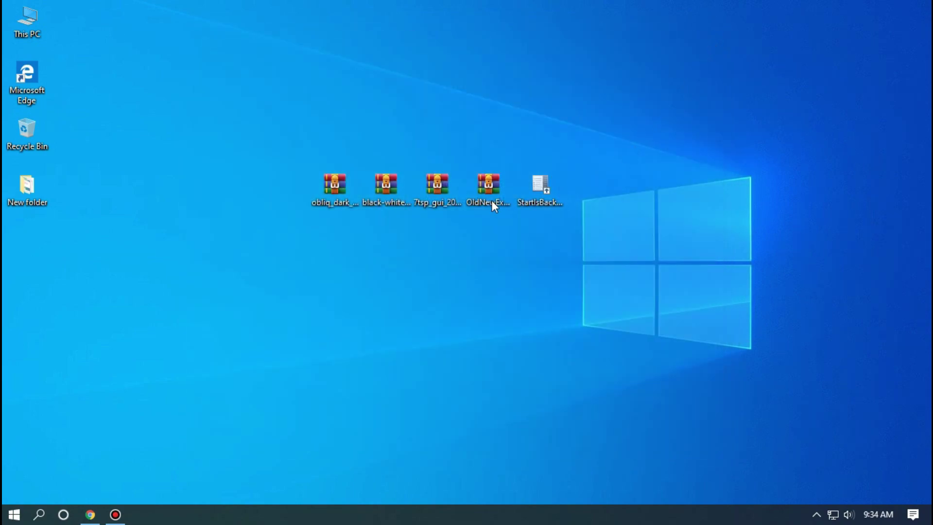
Extract the obliq_dark_vs_10_by_undefinist_dbkl4tt archive to the desktop and open the extracted folder in a maximized window
right_click(325, 186)
click(353, 239)
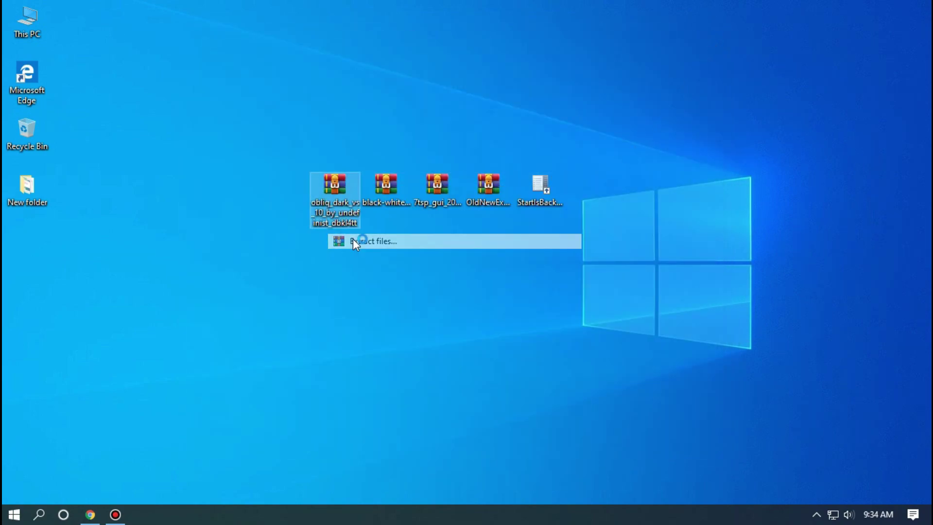
click(510, 400)
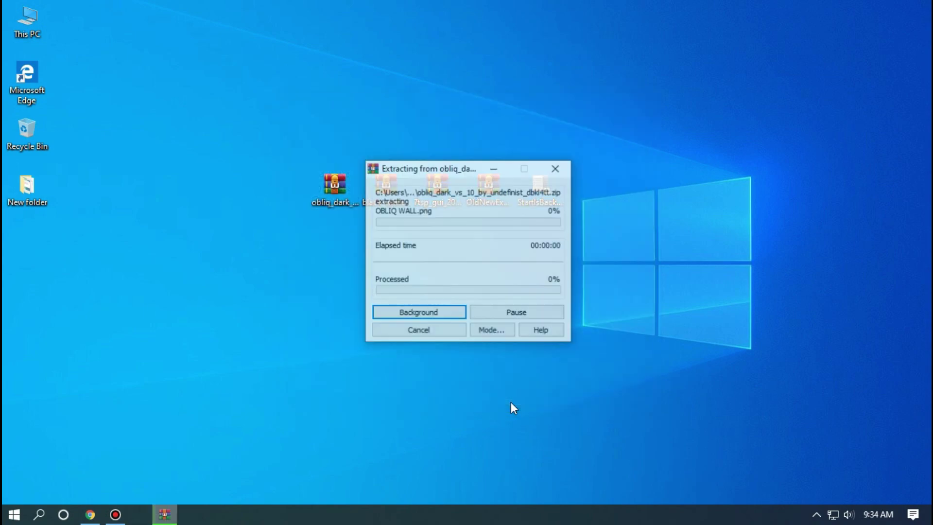
click(40, 245)
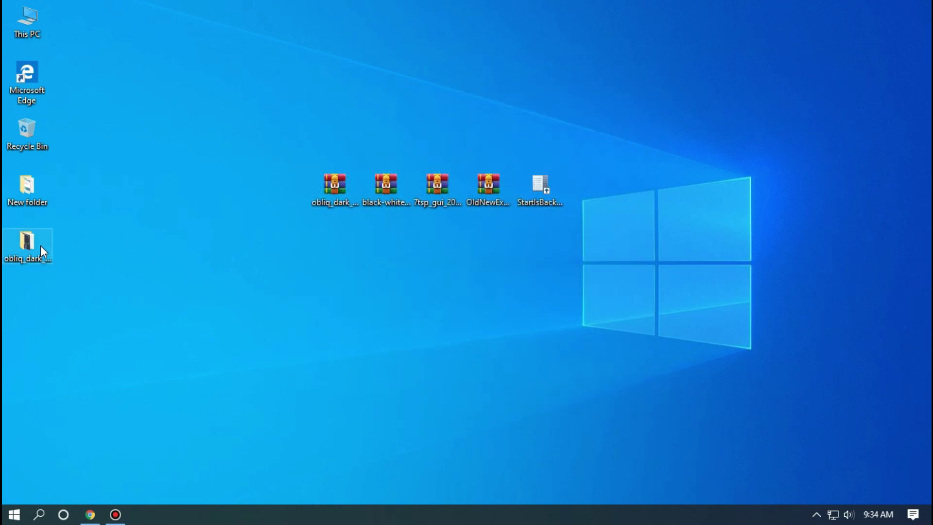
double_click(40, 245)
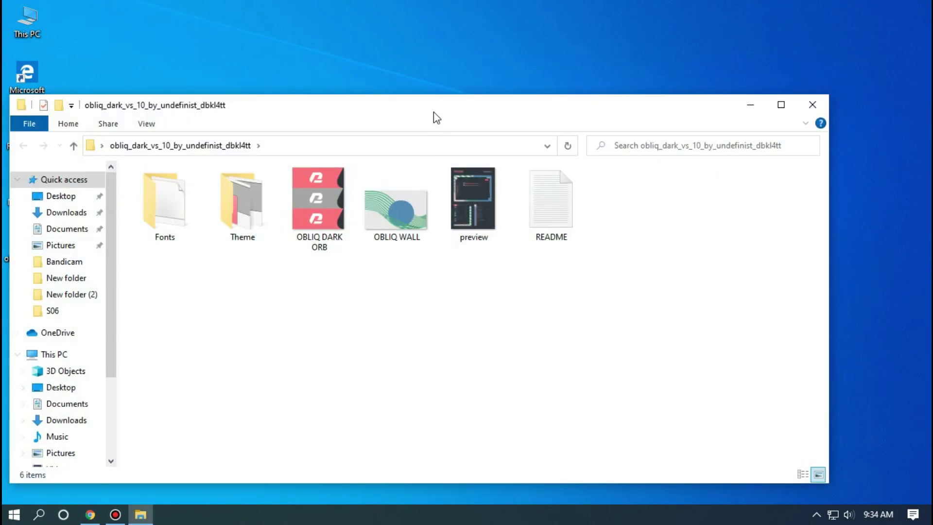
double_click(433, 112)
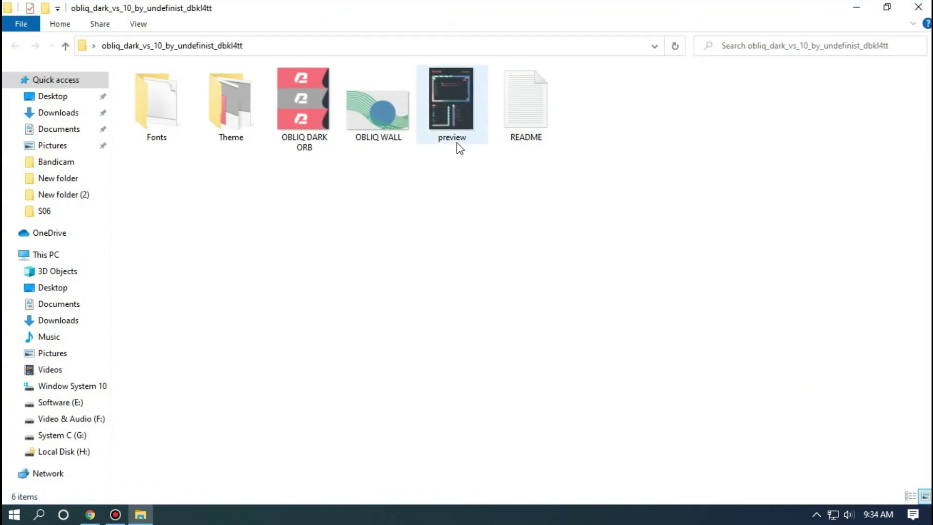
Install the Blank TrueType font from the theme's Fonts folder
double_click(164, 121)
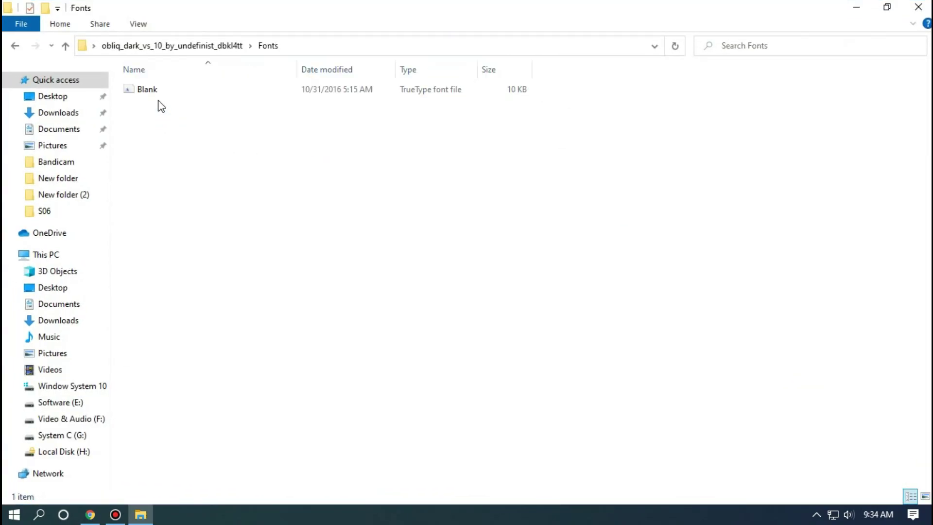
right_click(158, 93)
click(180, 146)
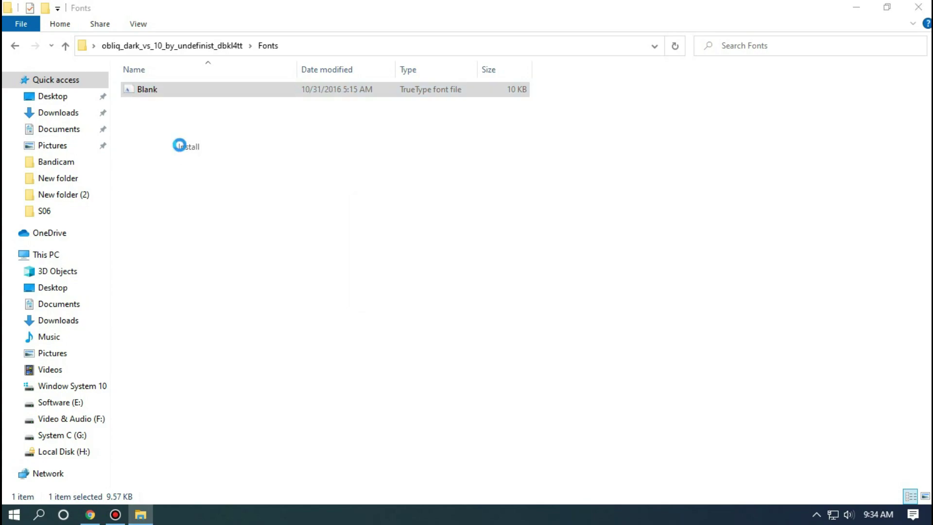
click(501, 266)
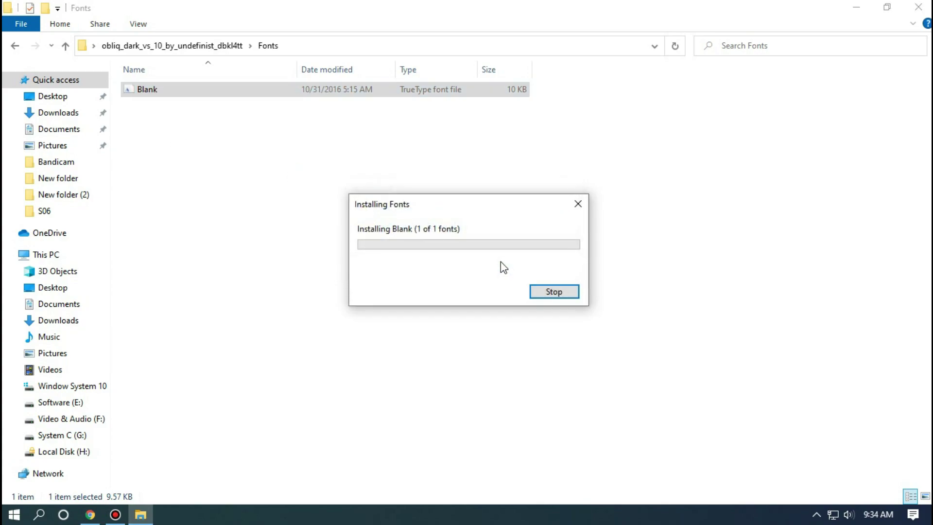
Copy the OBLIQ folder and both OBLIQ DARK theme files from the extracted Theme folder
click(72, 44)
double_click(241, 122)
drag(164, 156, 153, 88)
right_click(153, 89)
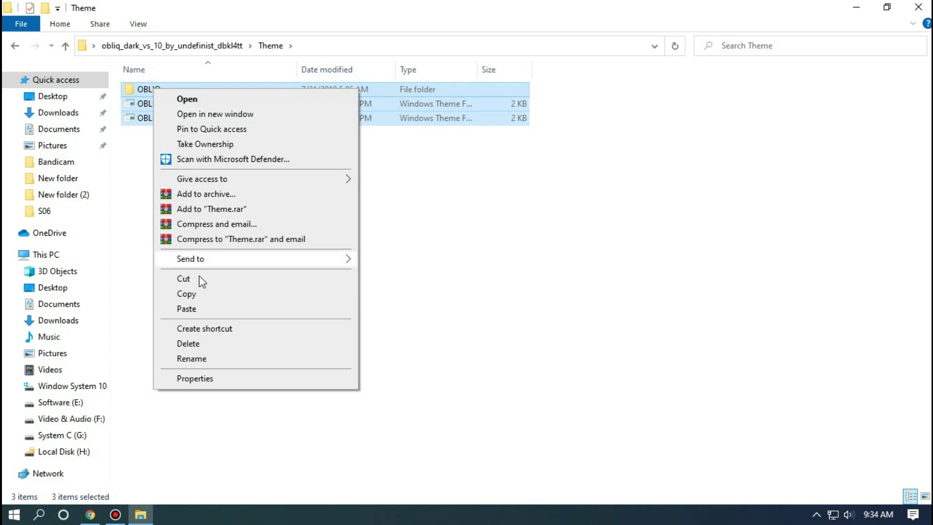
click(196, 294)
Go to the Windows\Resources\Themes folder on the C: drive
click(106, 386)
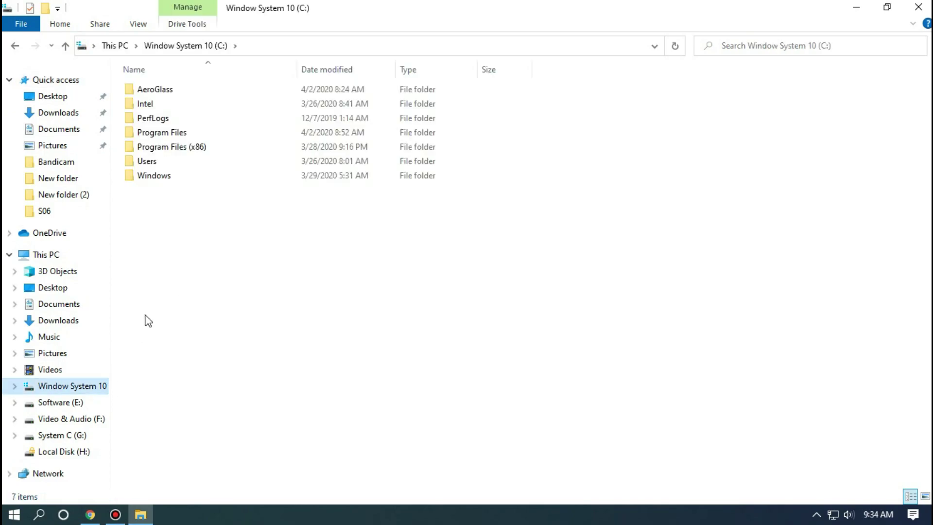
double_click(168, 181)
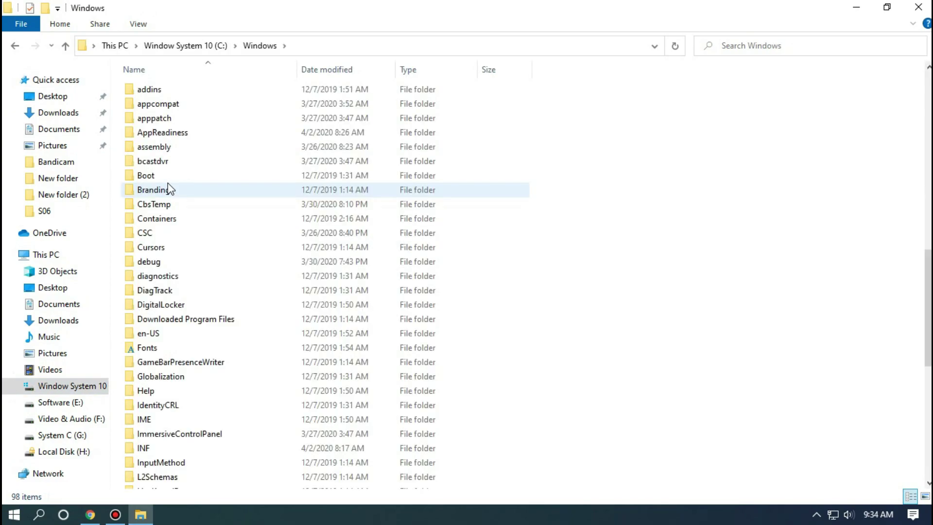
key(r)
key(Down)
key(Down)
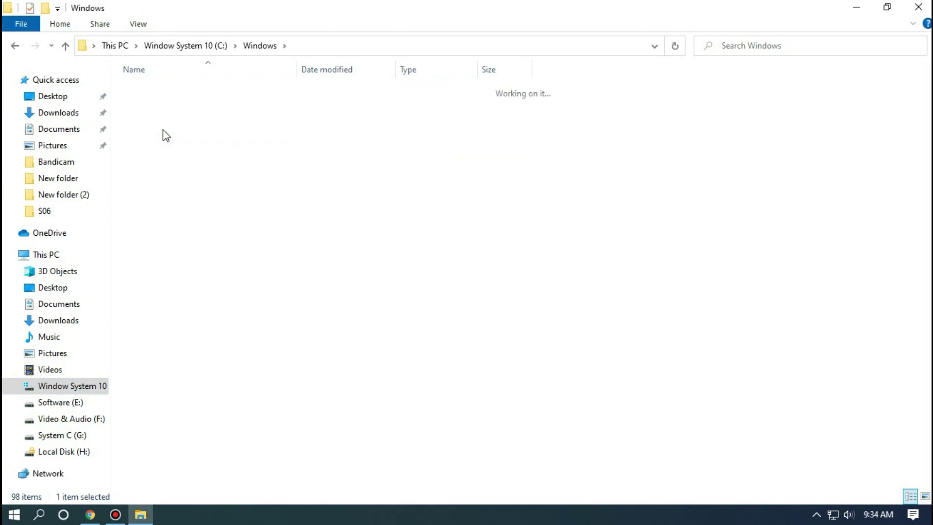
double_click(162, 106)
Paste the copied theme files into Themes, replacing existing files with administrator permission, and close the folder window
right_click(204, 281)
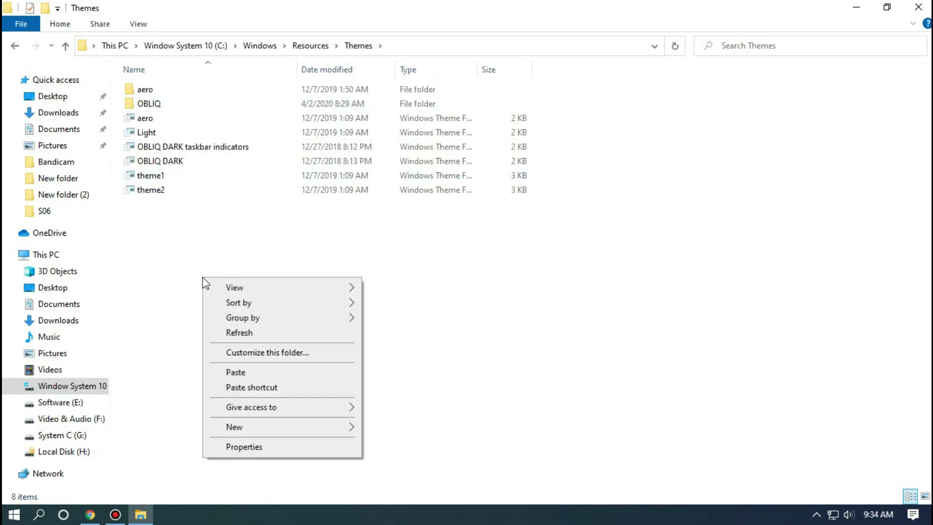
click(236, 372)
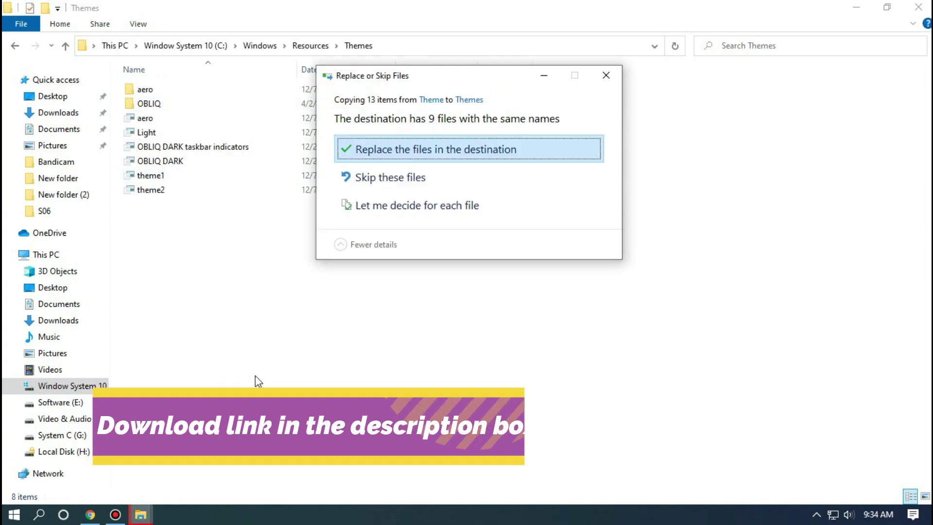
click(372, 153)
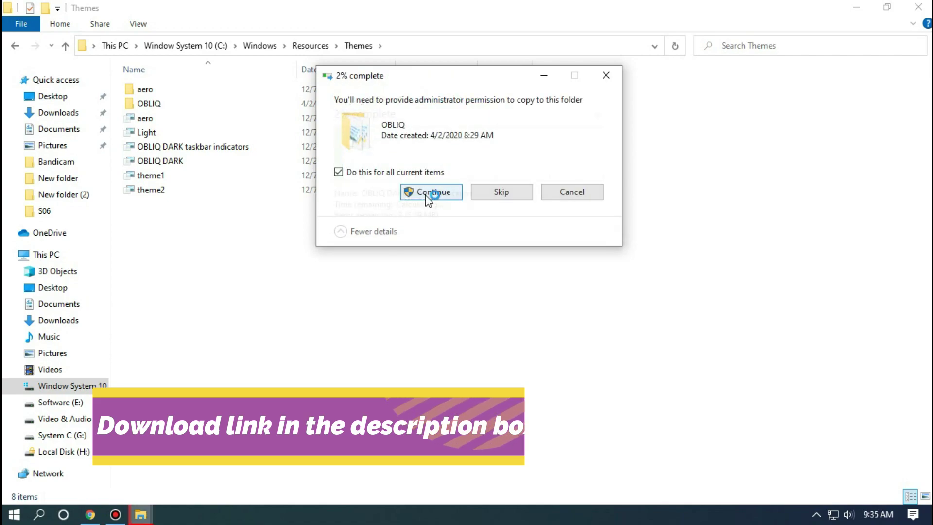
click(428, 192)
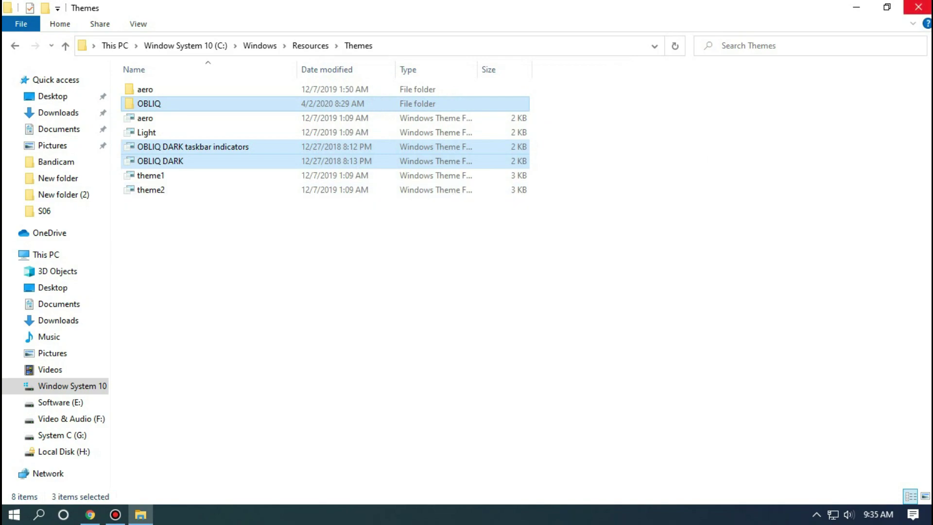
click(918, 7)
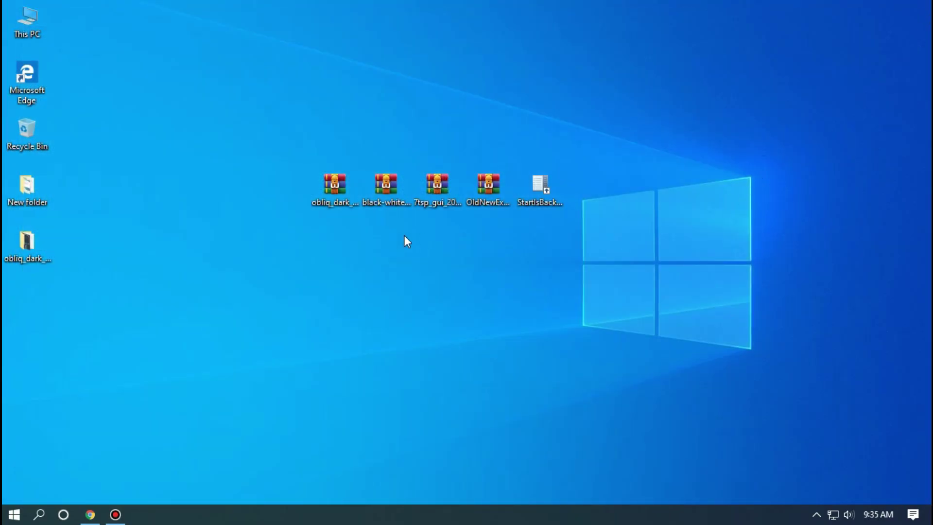
Apply the OBLIQ DARK Taskbar Indicators theme from the classic personalization settings and close the window
right_click(192, 192)
mouse_move(250, 362)
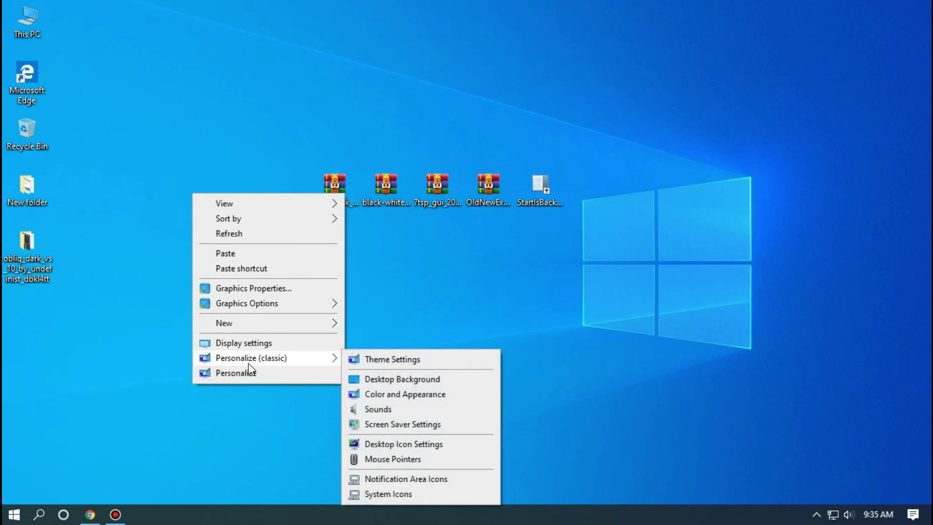
click(389, 361)
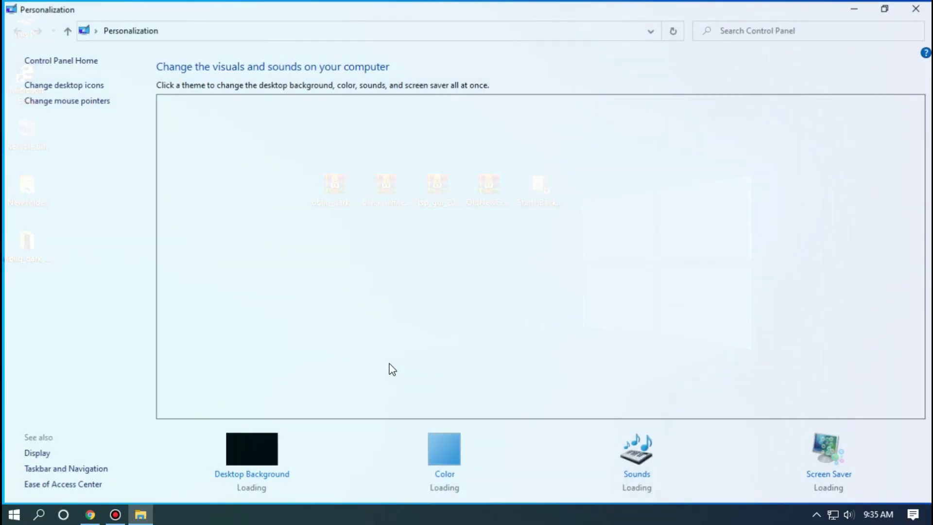
scroll(393, 369, down, 2)
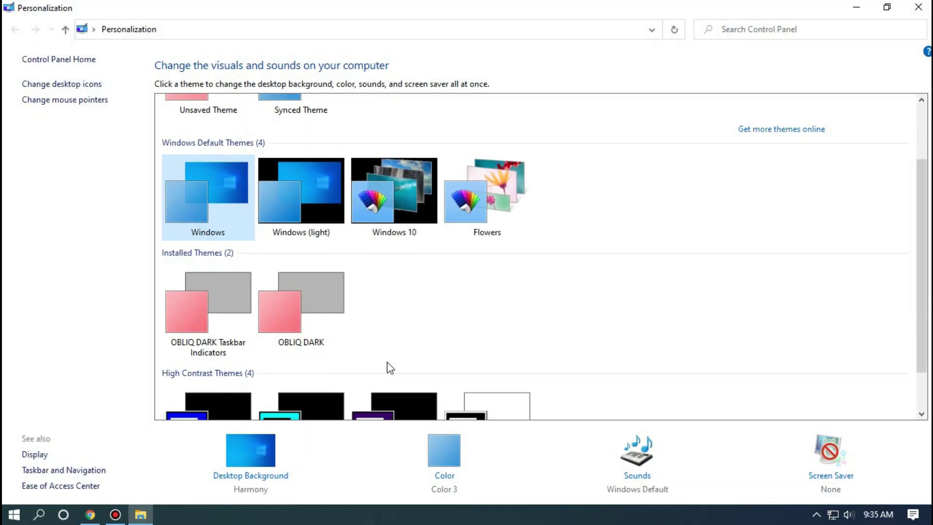
click(216, 306)
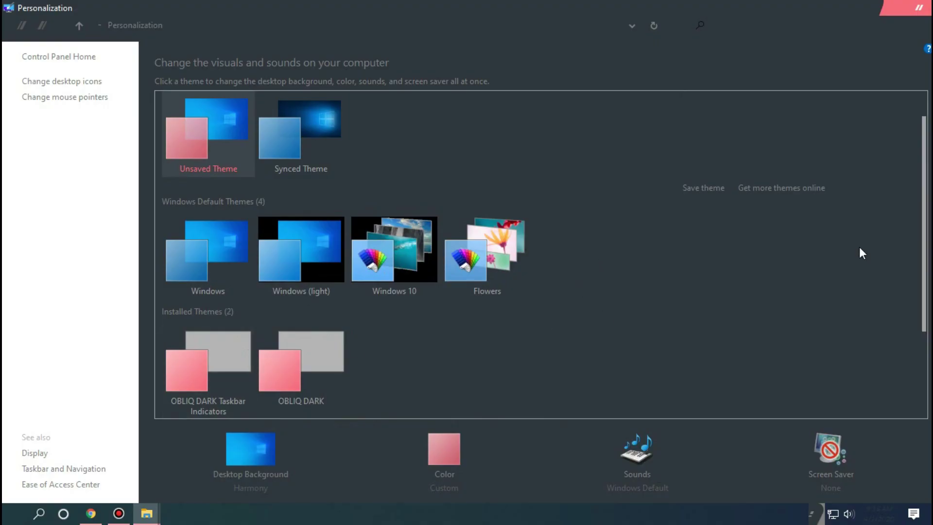
click(919, 10)
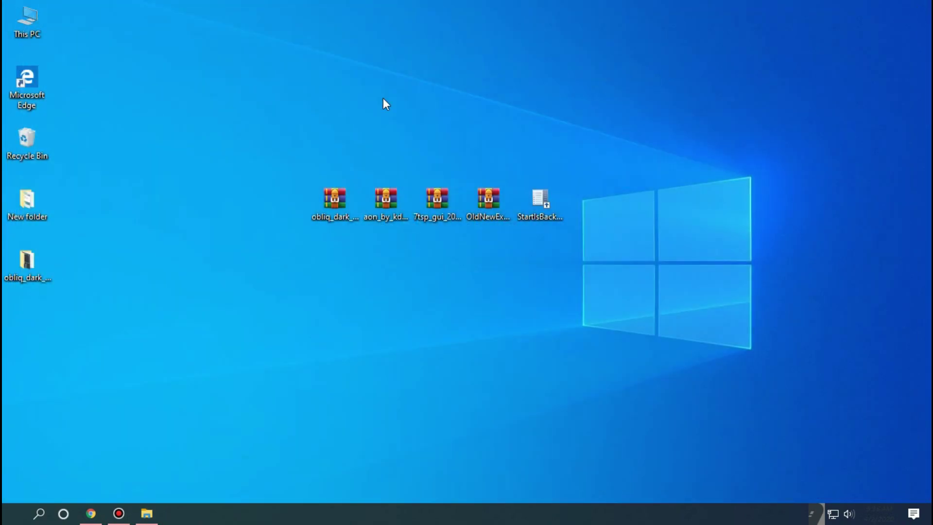
Open This PC to check how File Explorer looks with the applied theme, and close the window
double_click(20, 32)
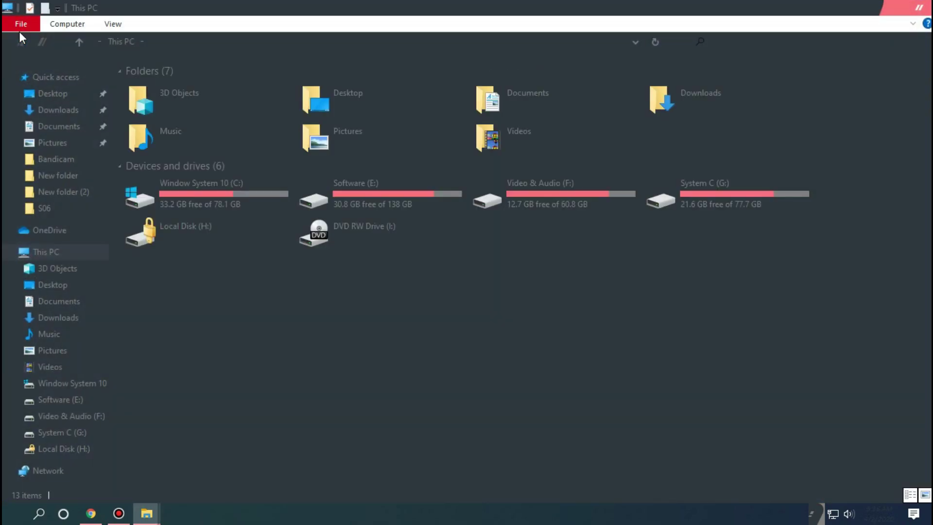
click(915, 12)
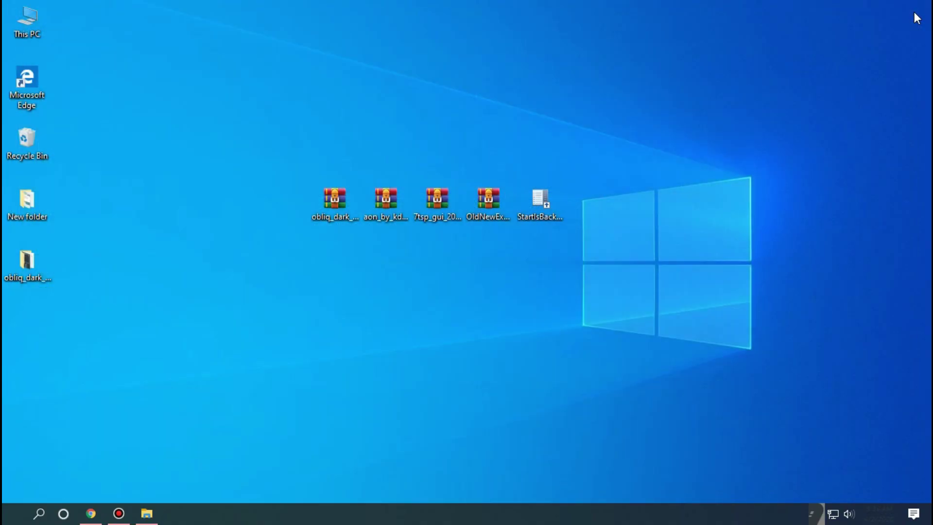
Extract the OldNewExplorer archive into its own folder on the desktop and launch OldNewExplorerCfg from it
right_click(473, 200)
click(502, 257)
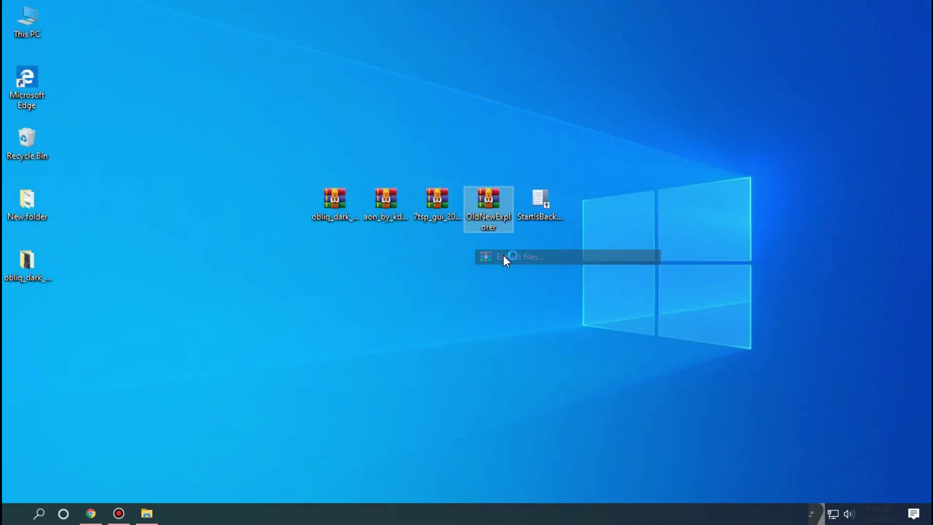
click(503, 398)
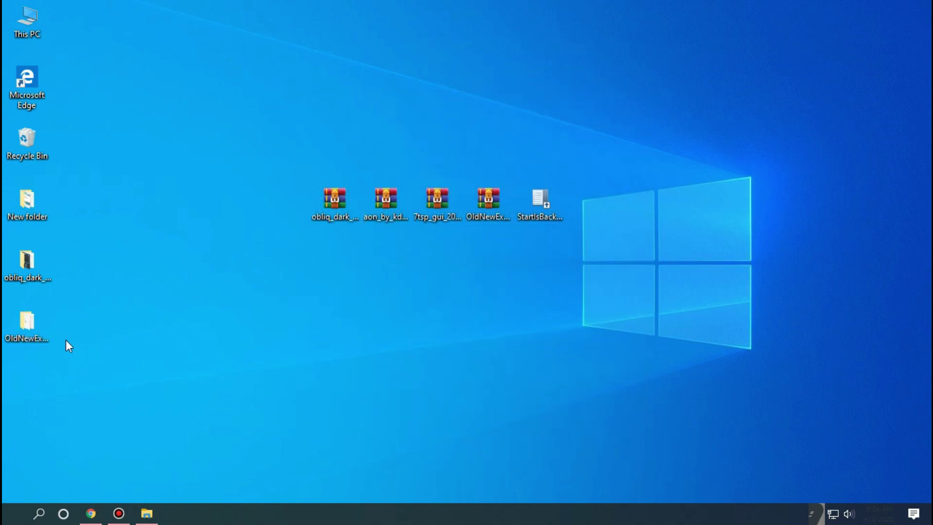
double_click(43, 323)
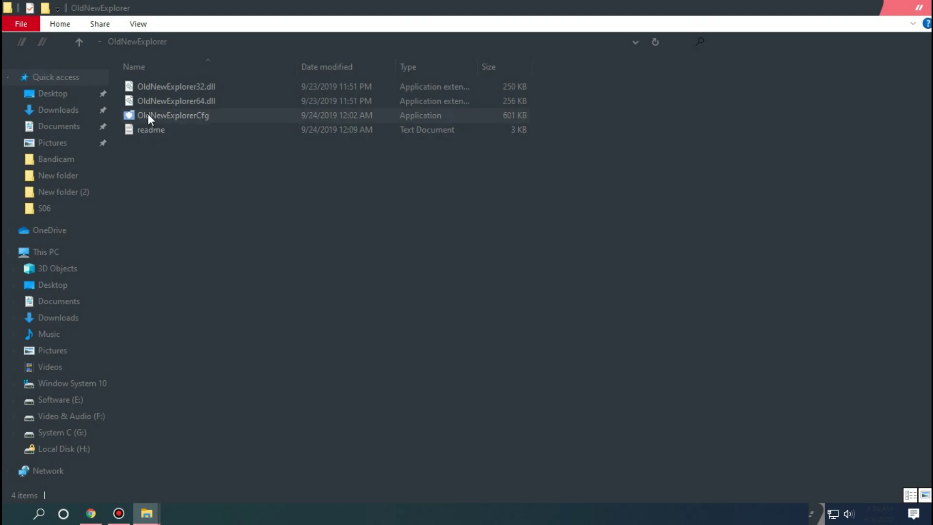
right_click(148, 114)
click(178, 136)
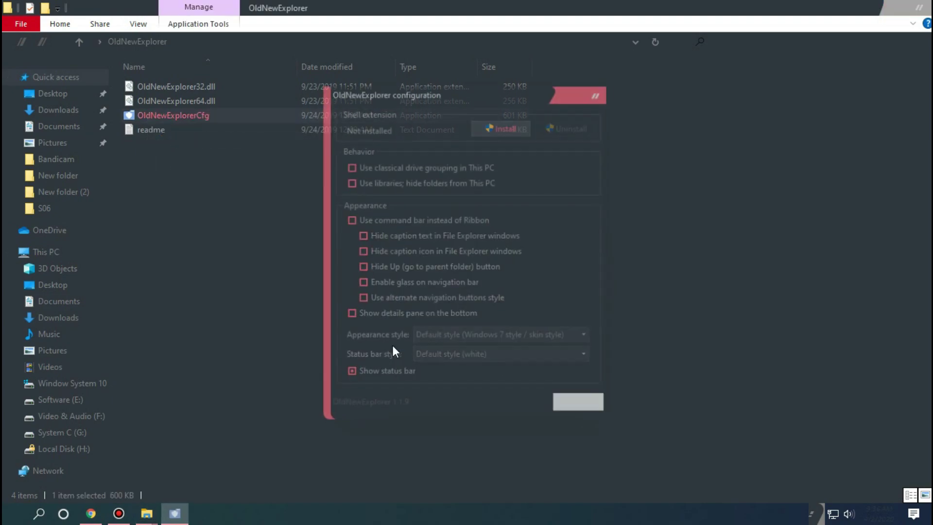
Replace the Ribbon with the command bar, hiding caption text, caption icon and Up button, and install the OldNewExplorer shell extension
click(350, 220)
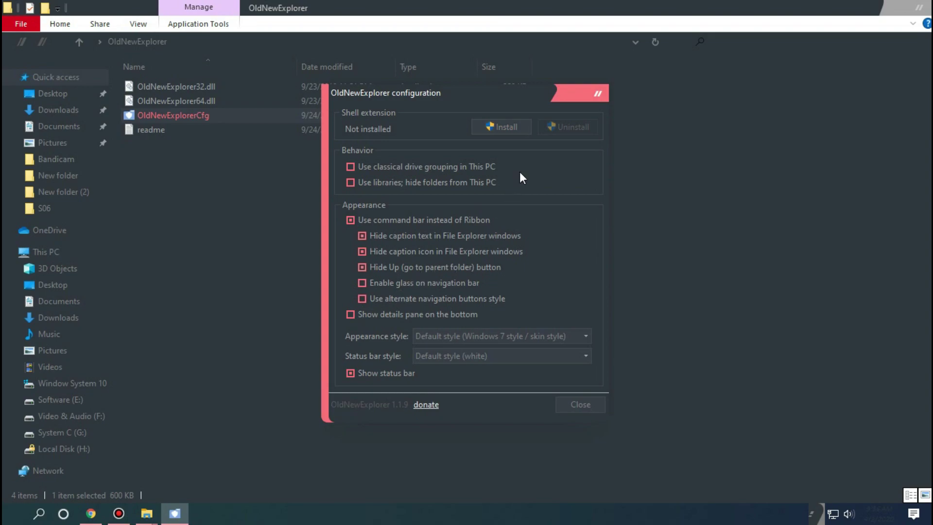
click(513, 127)
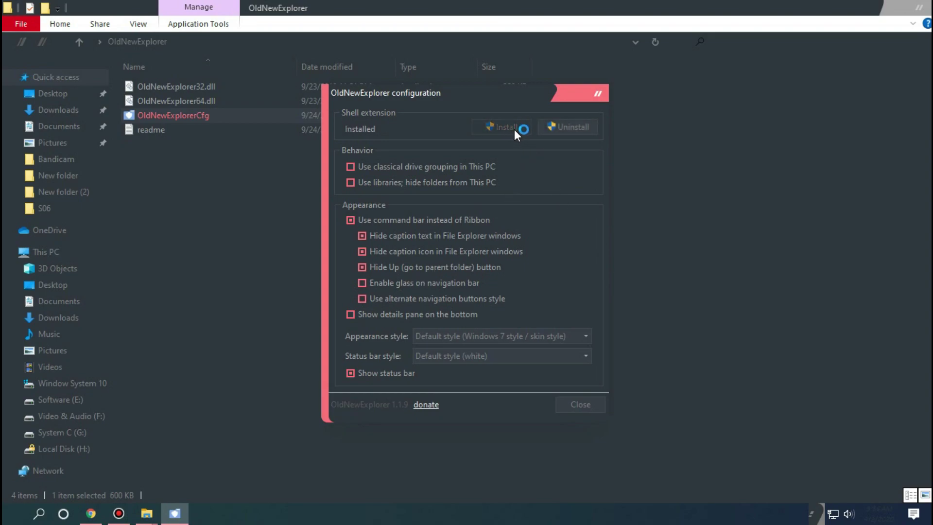
click(579, 405)
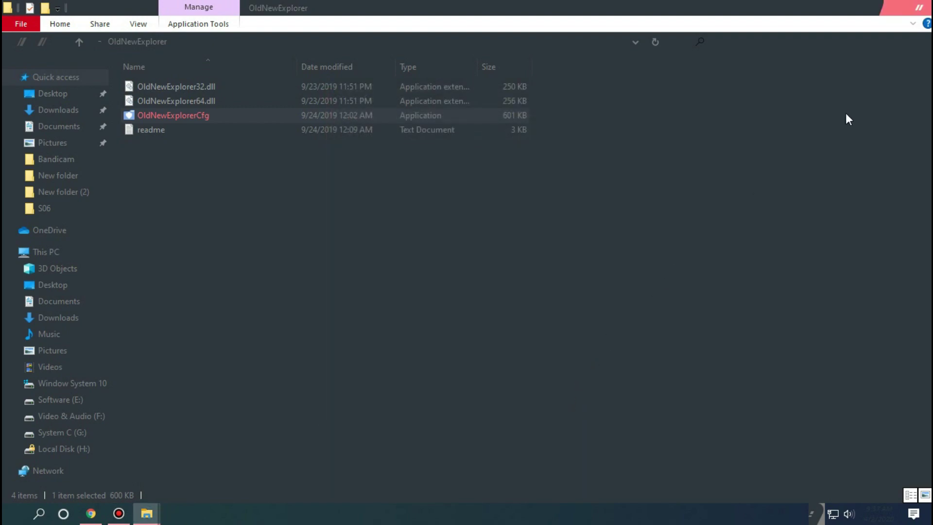
click(918, 7)
Open This PC to check the changed File Explorer layout, and close the window
double_click(6, 26)
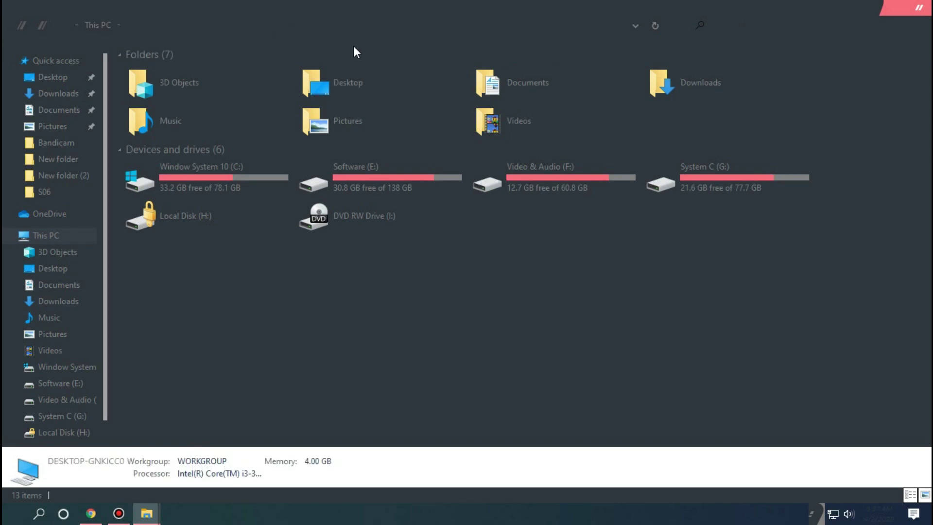
click(917, 10)
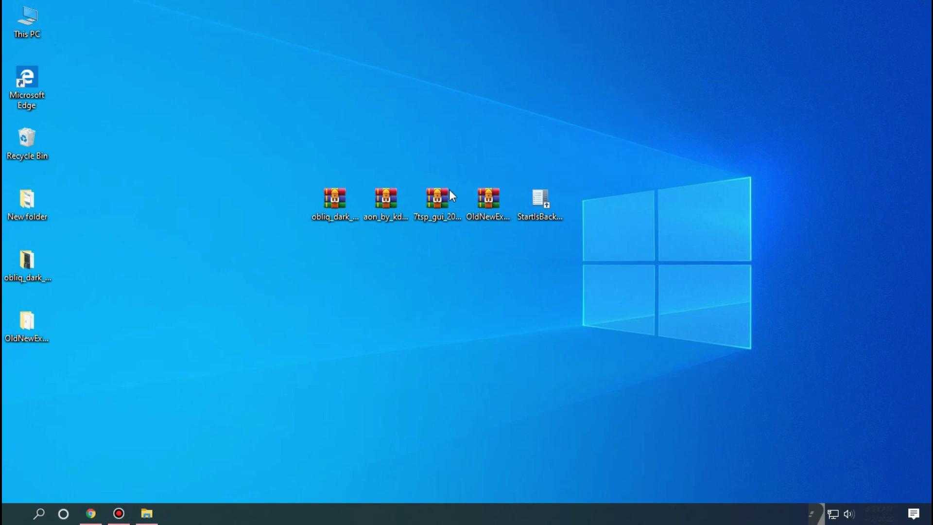
Extract the aon_by_kdr3w_ddnm5j2 icon pack archive into a folder of the same name on the desktop
right_click(391, 196)
click(419, 250)
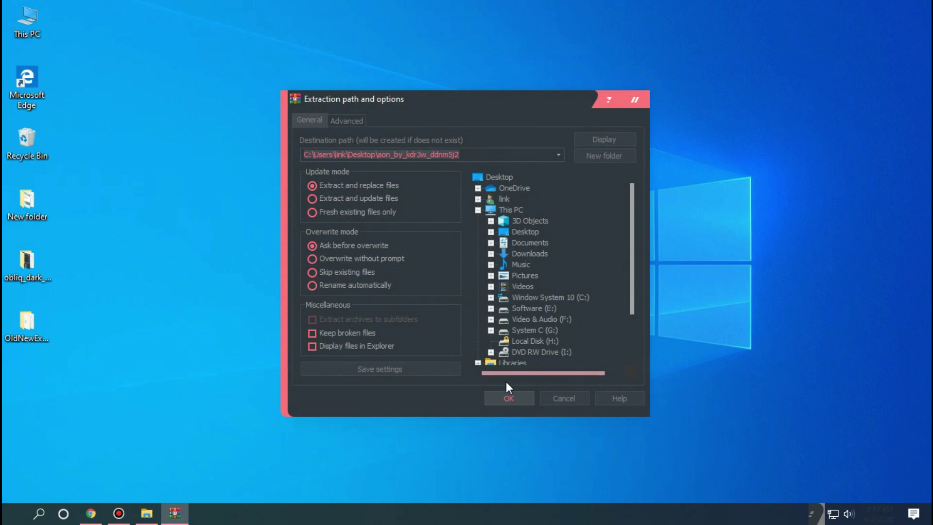
click(513, 395)
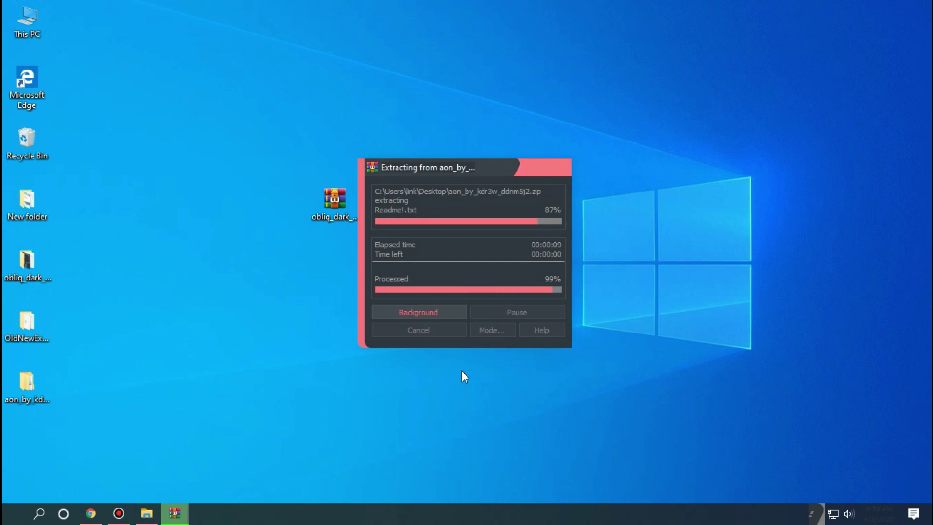
Look into the Gray variant under Aon\7TSP (1903 up), and open the Blue folder with its files shown as large thumbnails
double_click(12, 378)
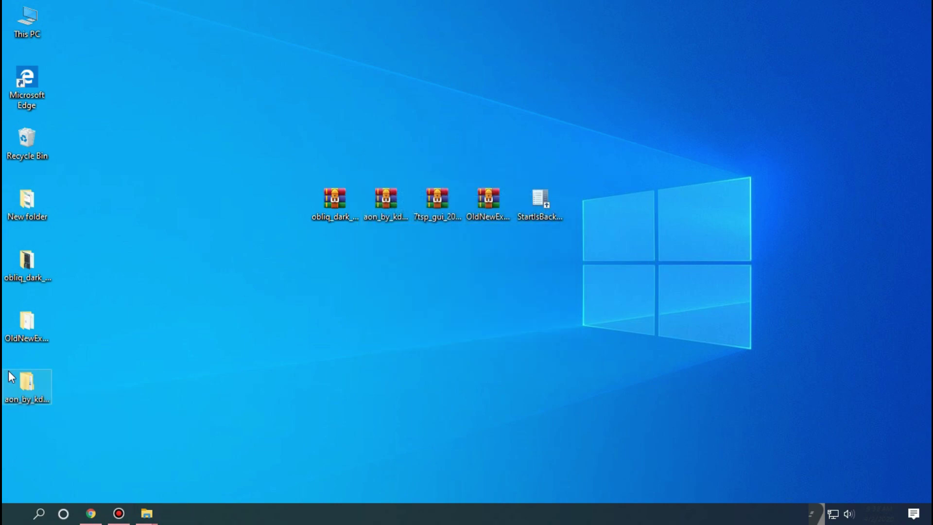
double_click(149, 72)
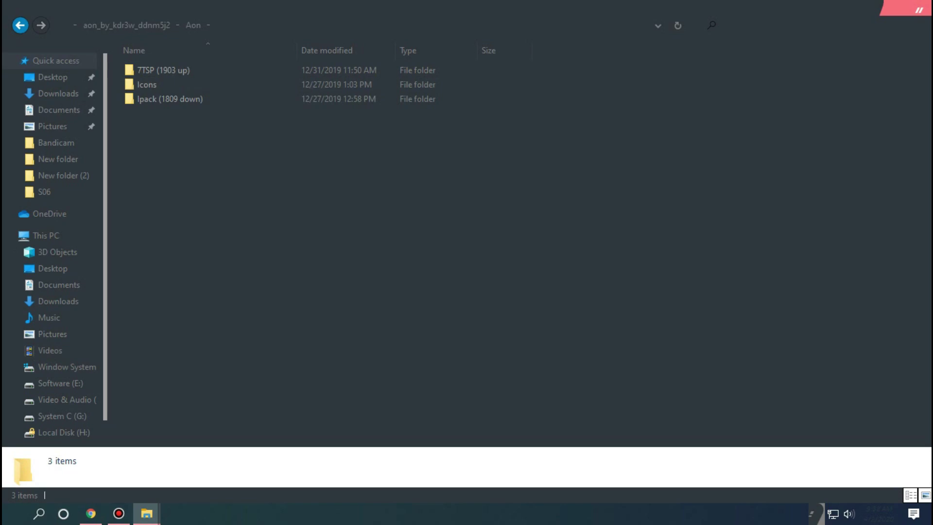
double_click(169, 101)
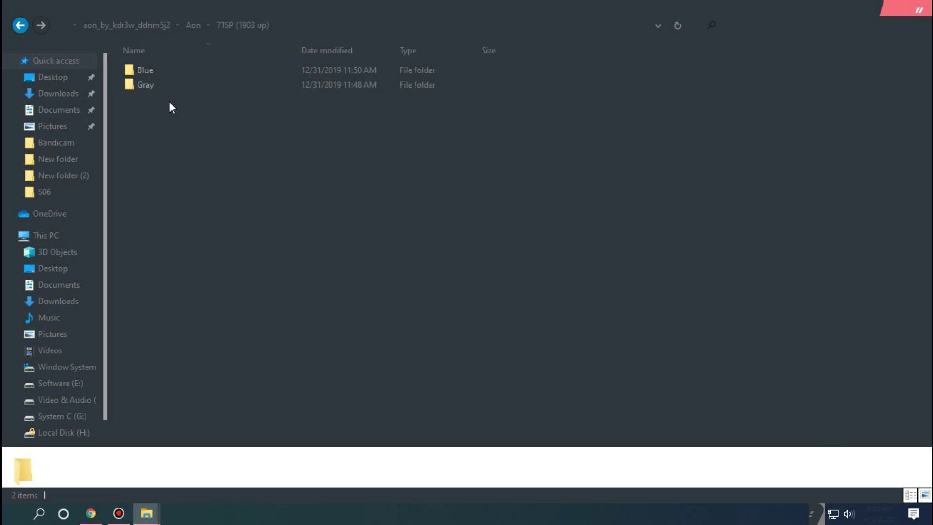
click(925, 491)
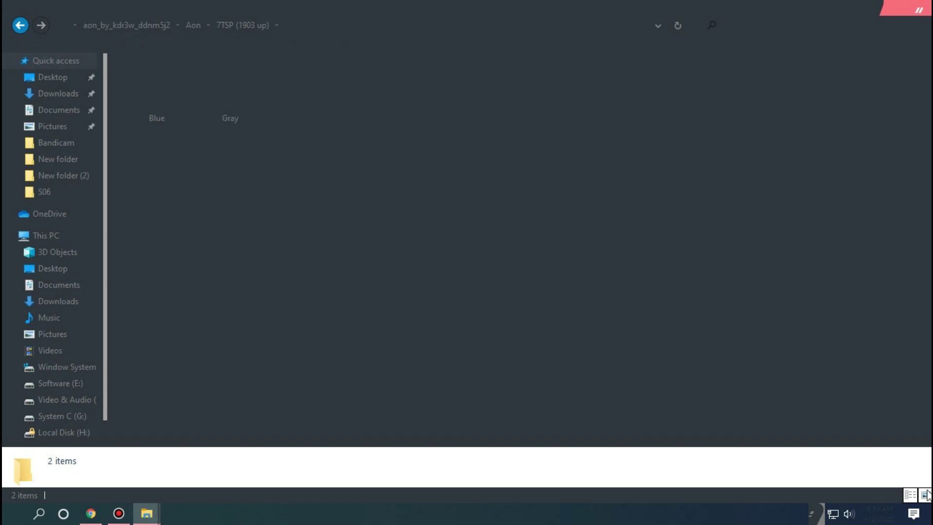
double_click(238, 104)
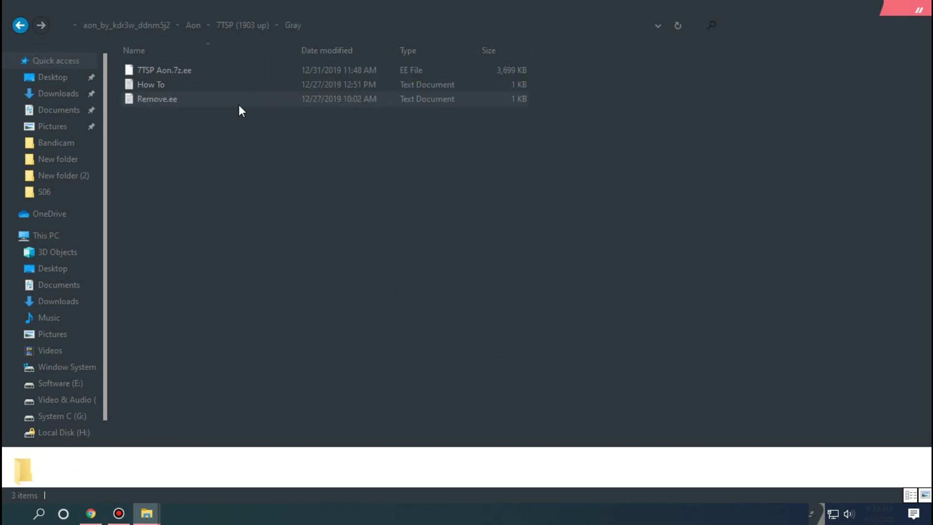
click(19, 25)
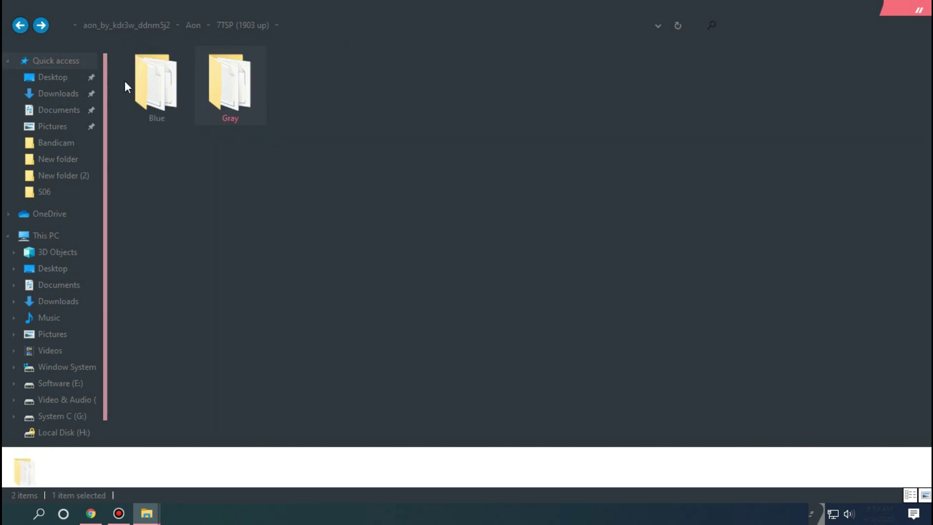
double_click(148, 80)
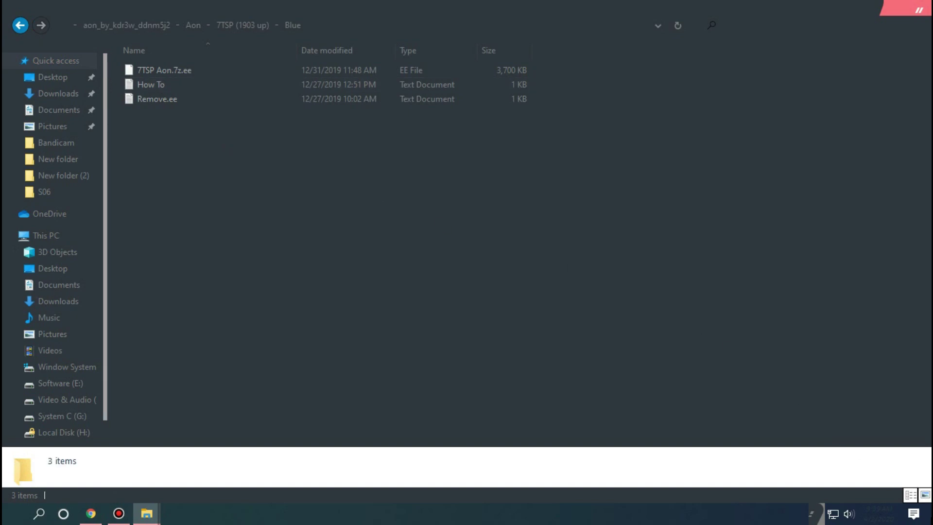
click(924, 495)
Rename 7TSP Aon.7z.ee in the Blue folder to 7TSP Aon.7z, accept the extension change, and close the window
right_click(178, 103)
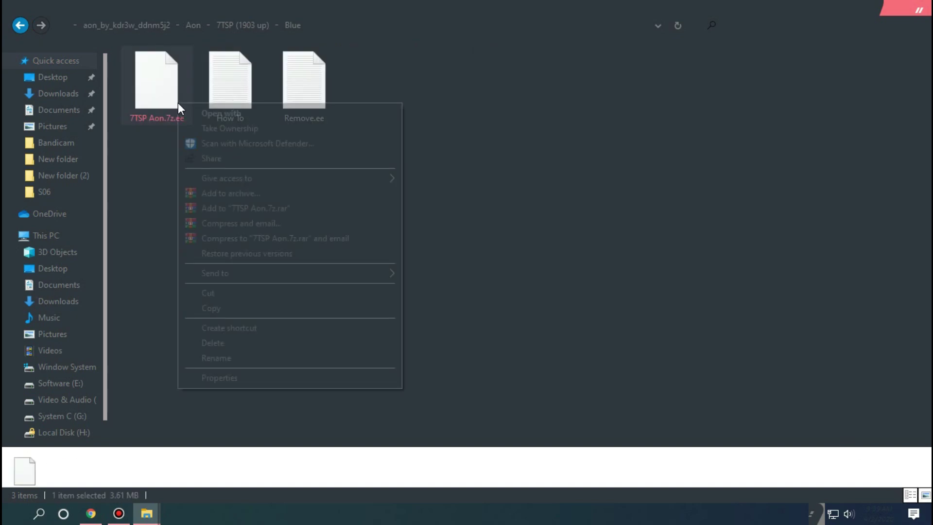
click(235, 357)
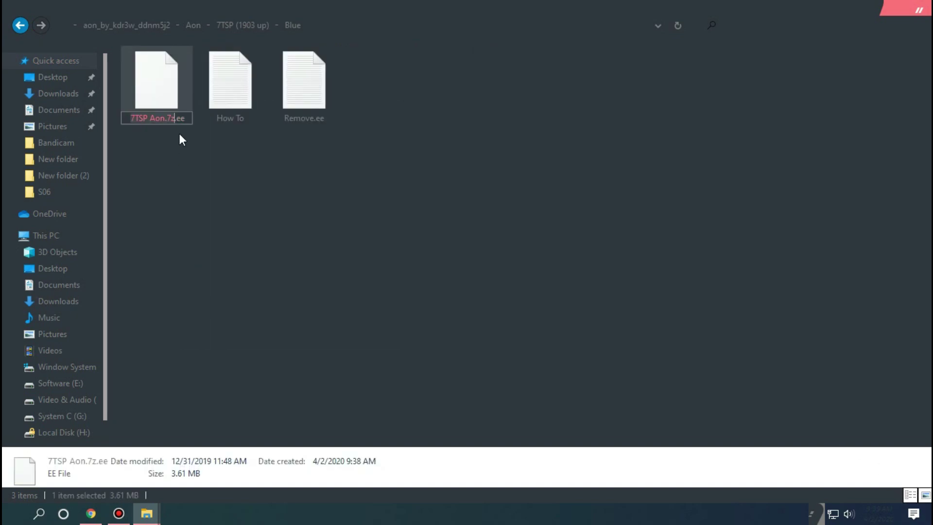
drag(178, 118, 187, 118)
key(BackSpace)
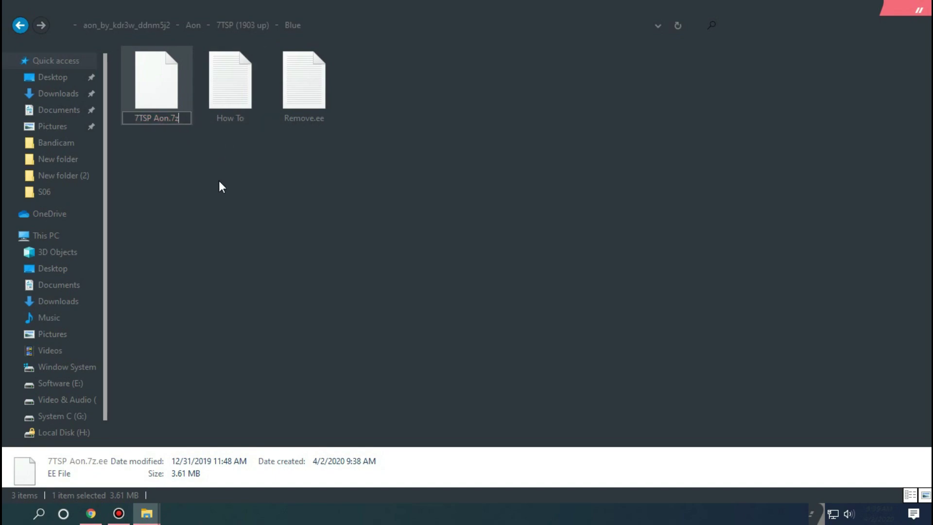
key(Return)
click(529, 264)
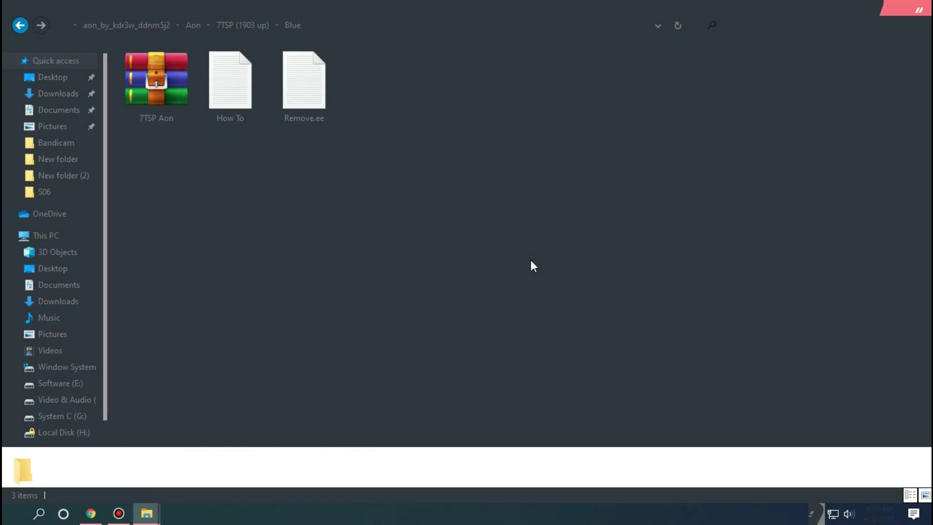
click(914, 15)
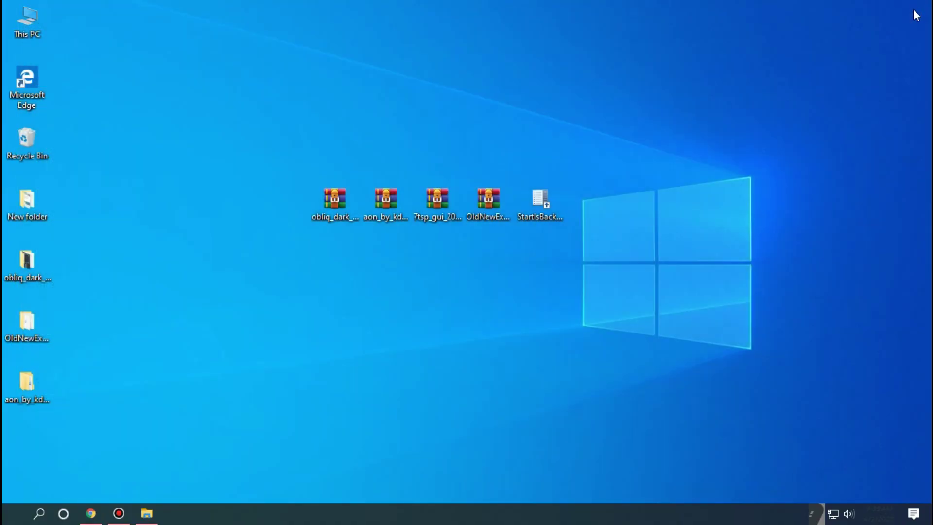
Extract the 7tsp_gui 2019 edition archive into its own folder on the desktop
right_click(445, 197)
click(476, 251)
click(509, 396)
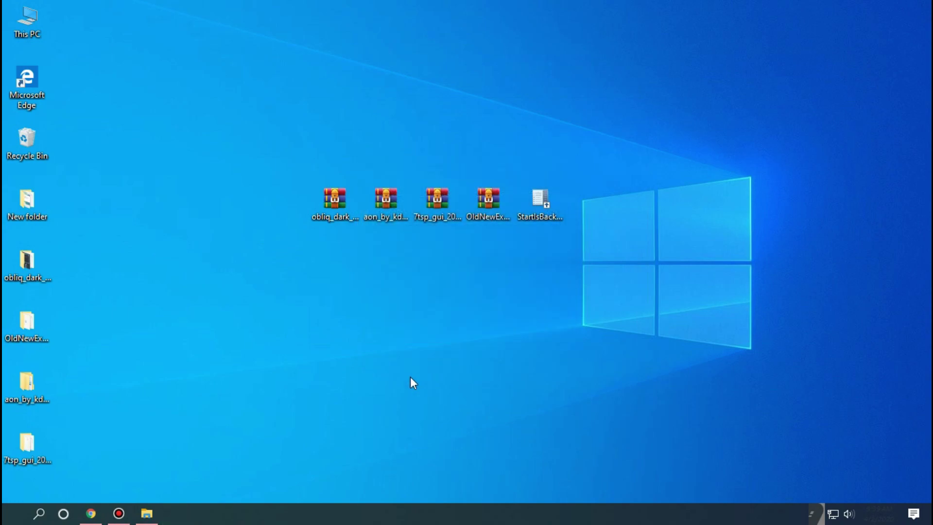
Rename 7tsp GUI v0.6(2019).ee in the extracted 7tsp folder to 7tsp GUI v0.6(2019).exe, accepting the extension change
double_click(28, 449)
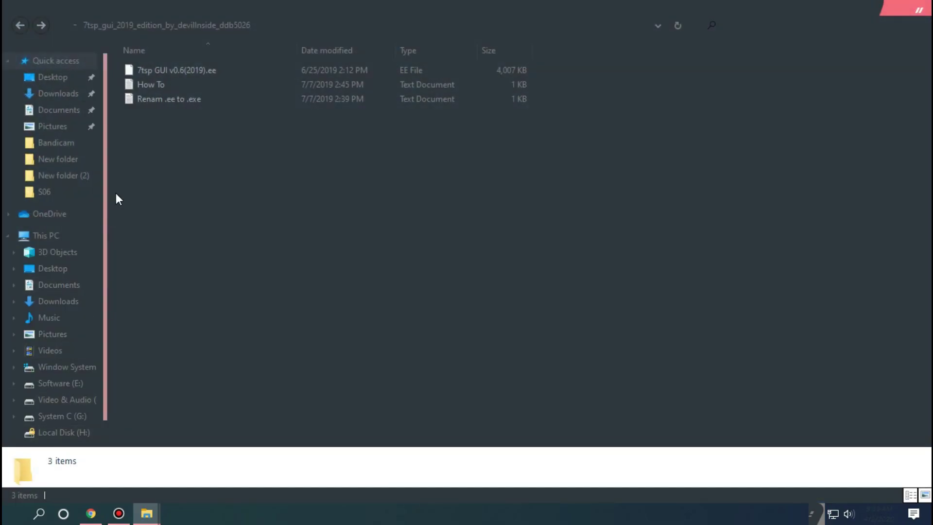
right_click(151, 69)
click(209, 322)
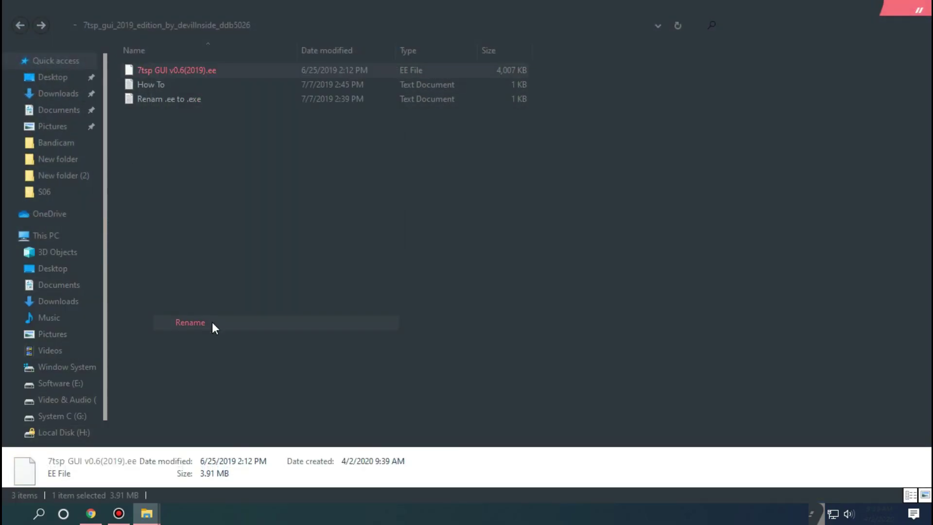
click(212, 71)
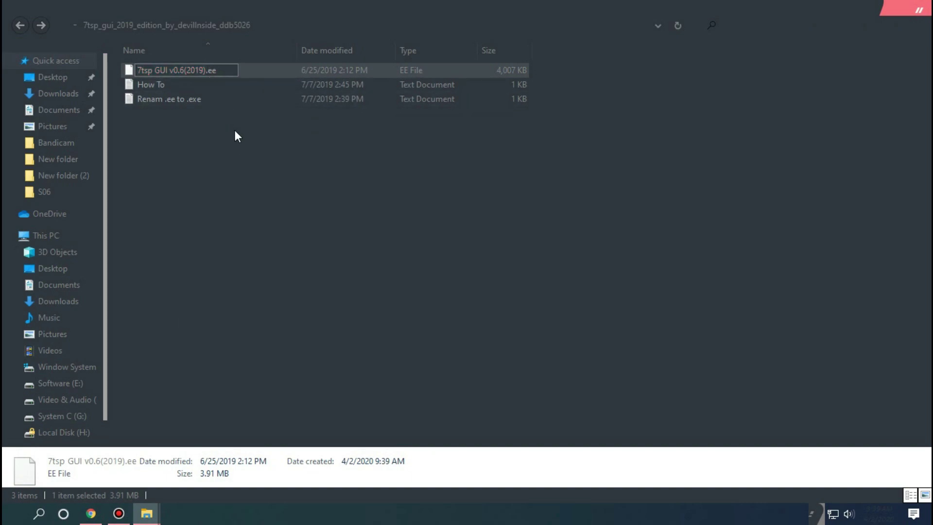
text(x)
key(Return)
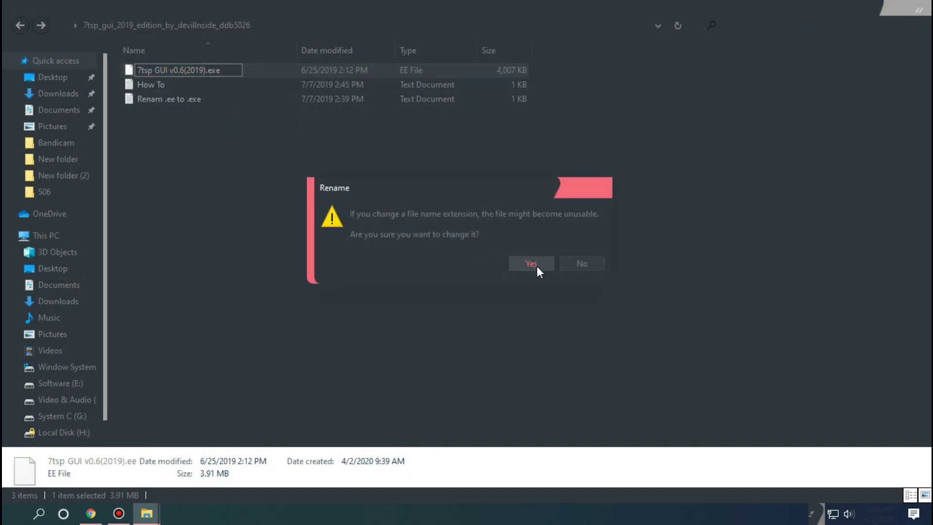
click(533, 264)
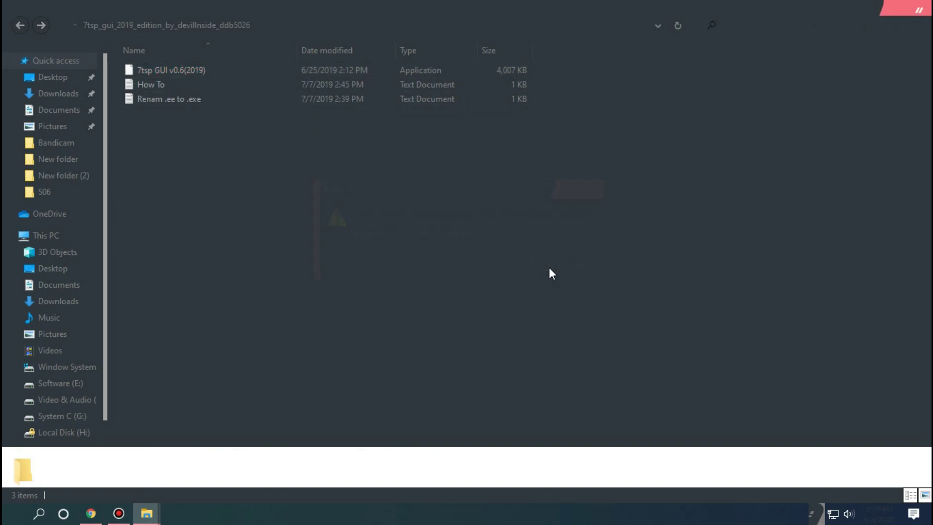
right_click(396, 197)
click(427, 251)
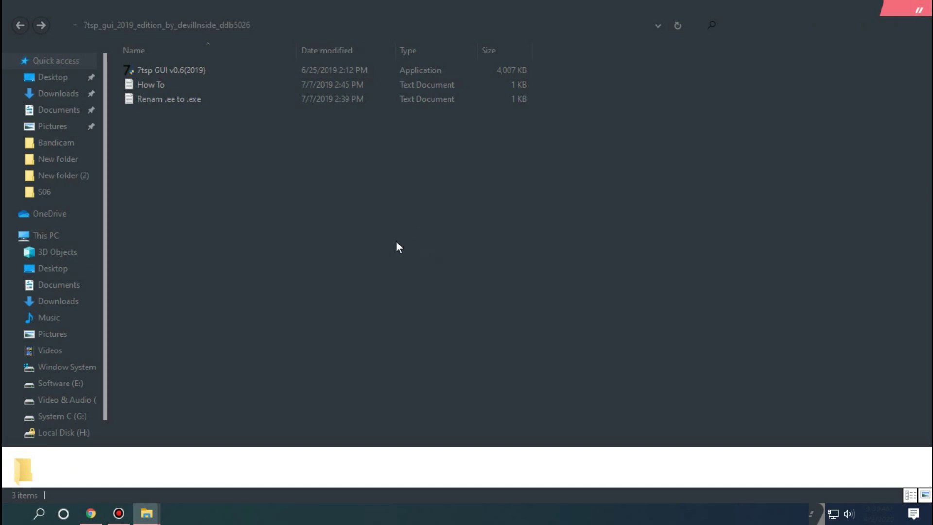
Launch 7tsp GUI v0.6(2019), accept its agreement, and close the ReadMe document
right_click(161, 69)
click(170, 79)
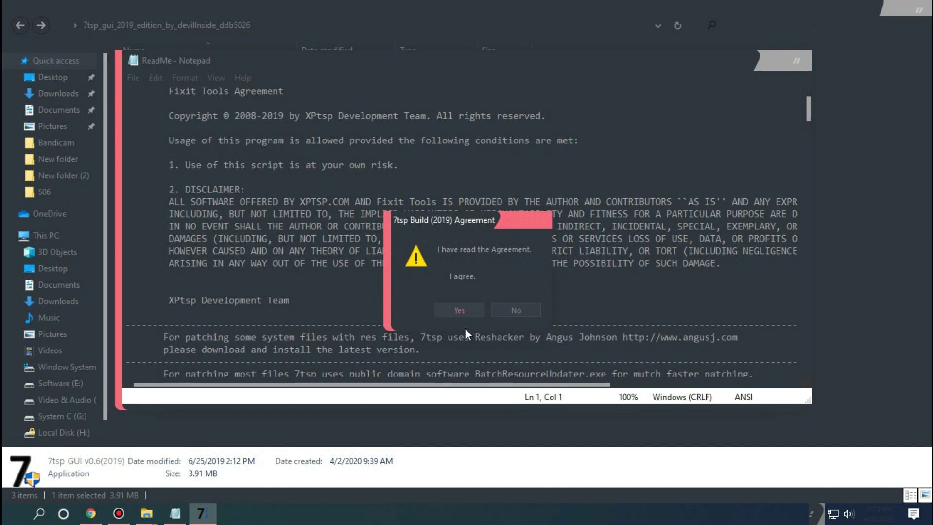
click(463, 310)
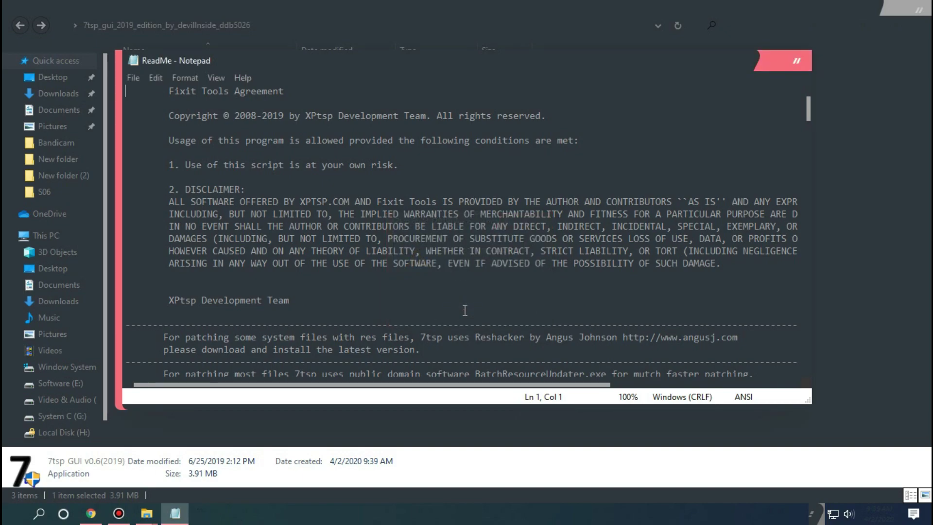
click(798, 62)
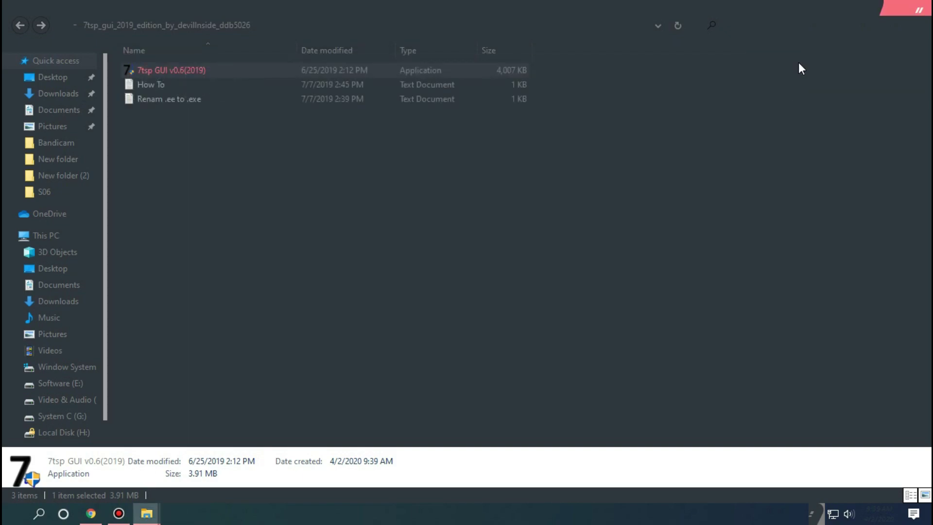
Close the open folder windows and add 7TSP Aon.7z from Aon's 7TSP (1903 up)\Blue folder as a custom pack
click(917, 11)
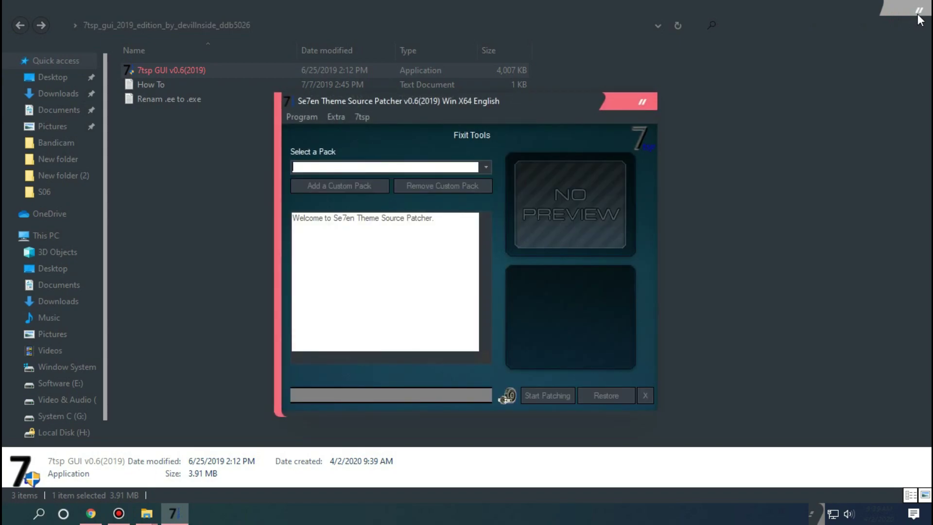
click(917, 12)
click(350, 190)
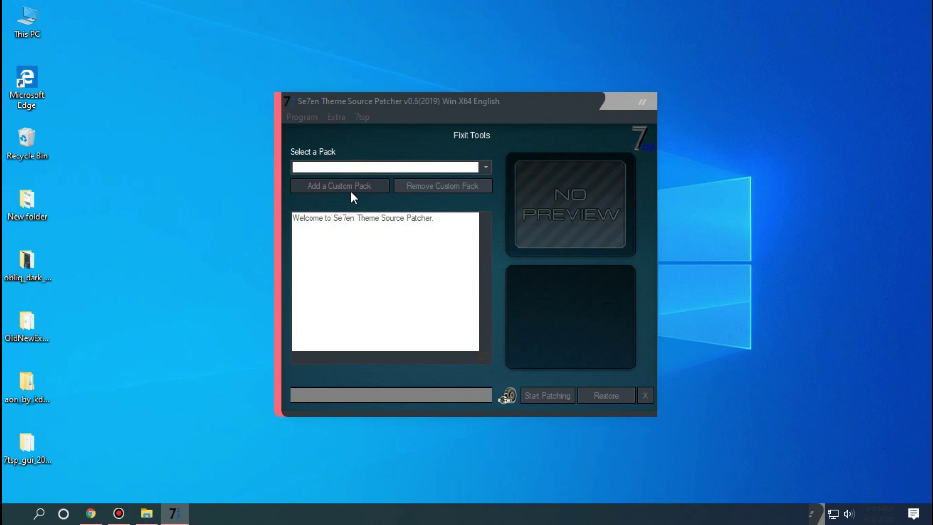
click(343, 219)
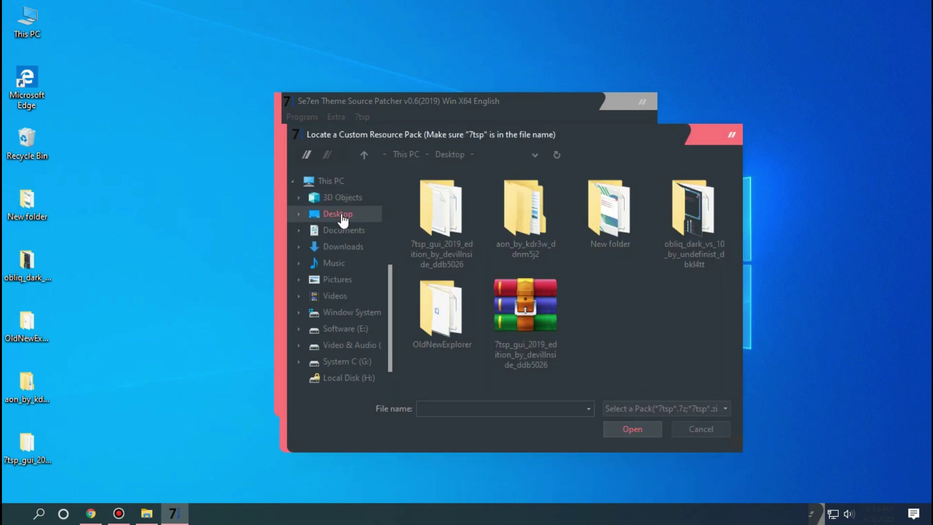
double_click(543, 217)
double_click(421, 195)
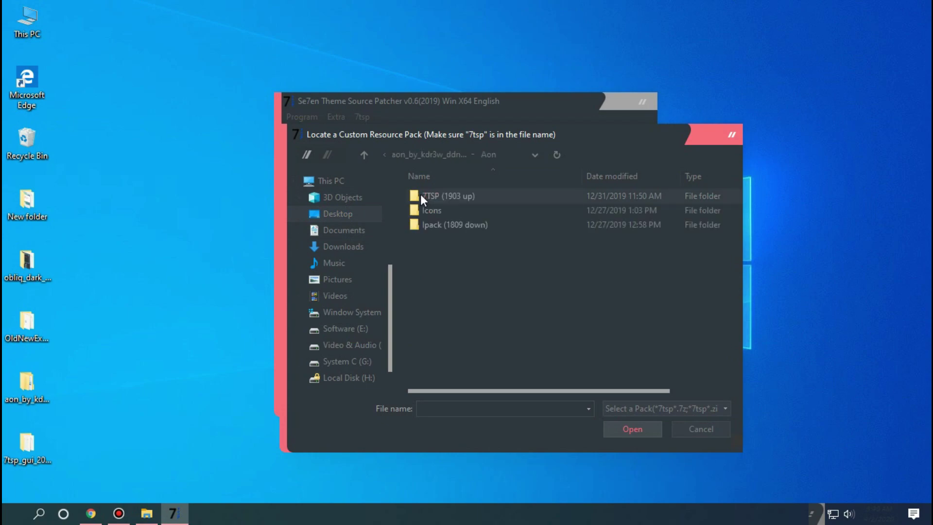
double_click(441, 196)
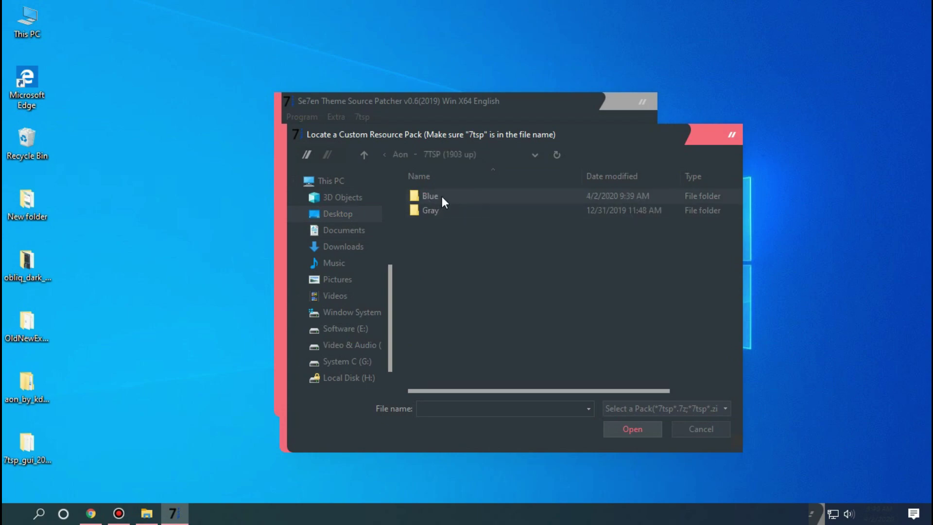
double_click(433, 195)
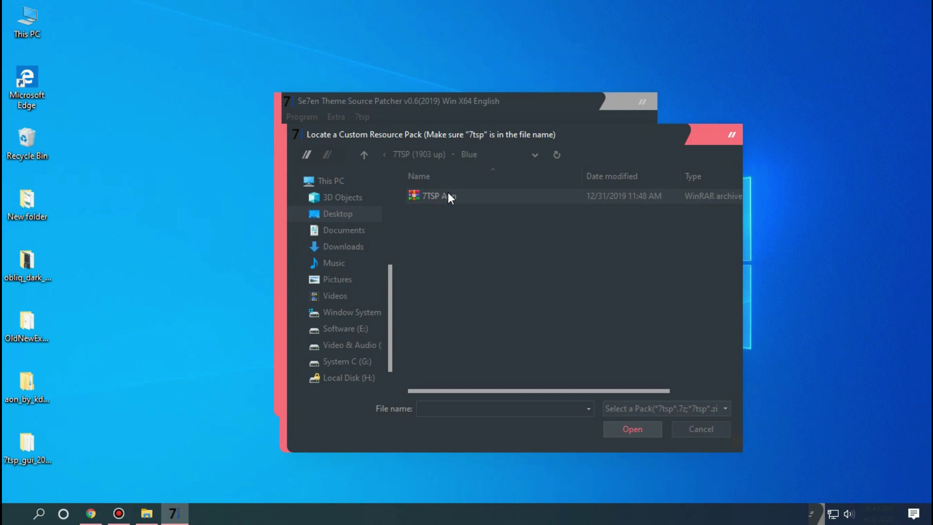
double_click(454, 195)
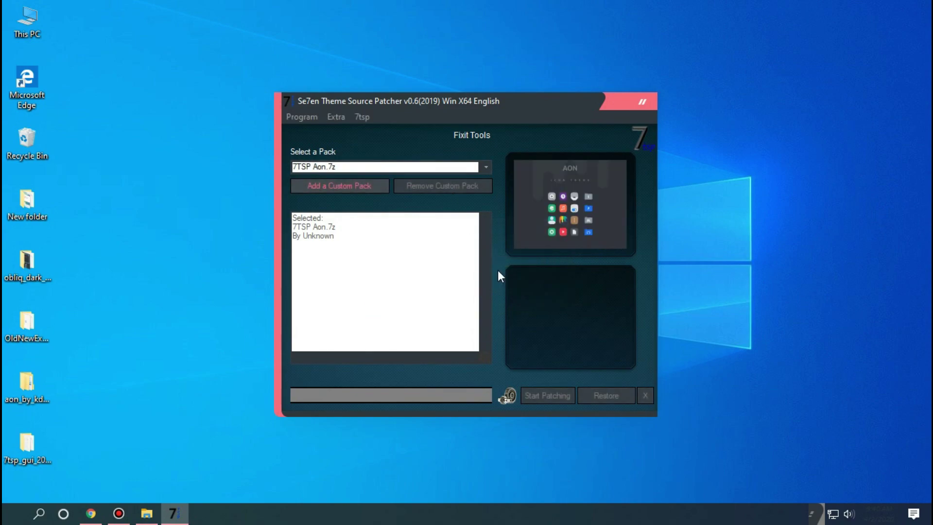
Patch the system with the 7TSP Aon.7z pack and check the new icons in This PC
click(542, 397)
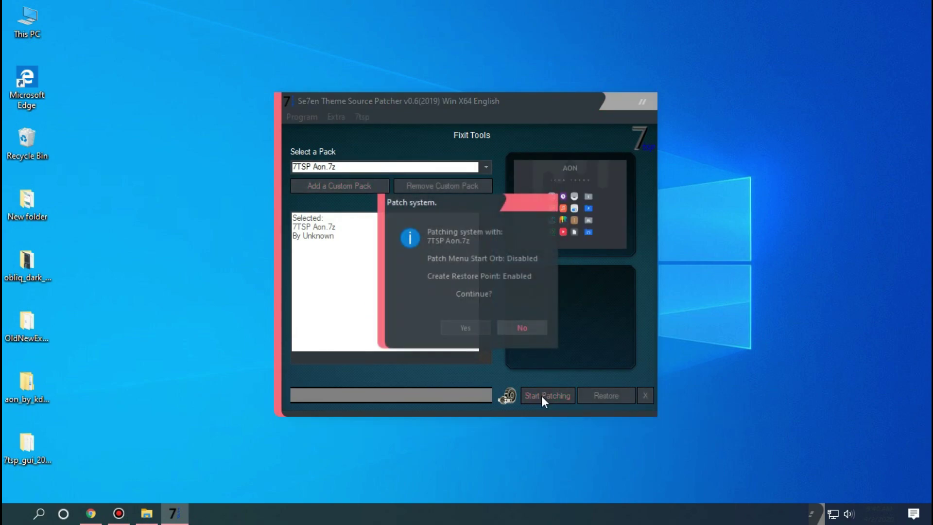
click(474, 331)
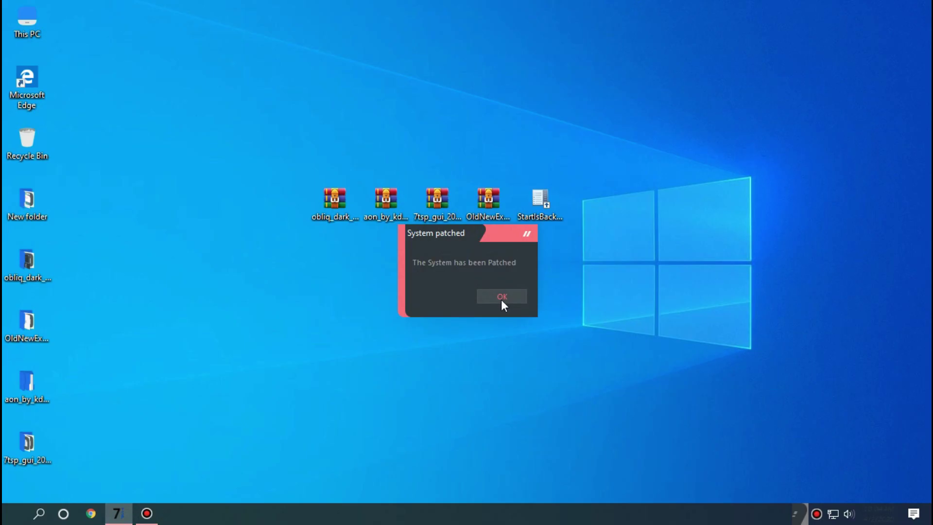
click(501, 299)
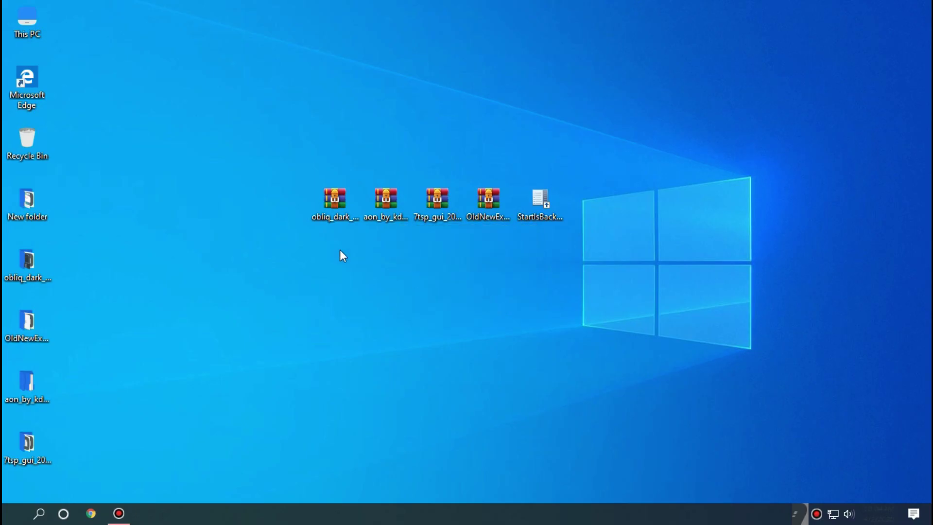
double_click(41, 24)
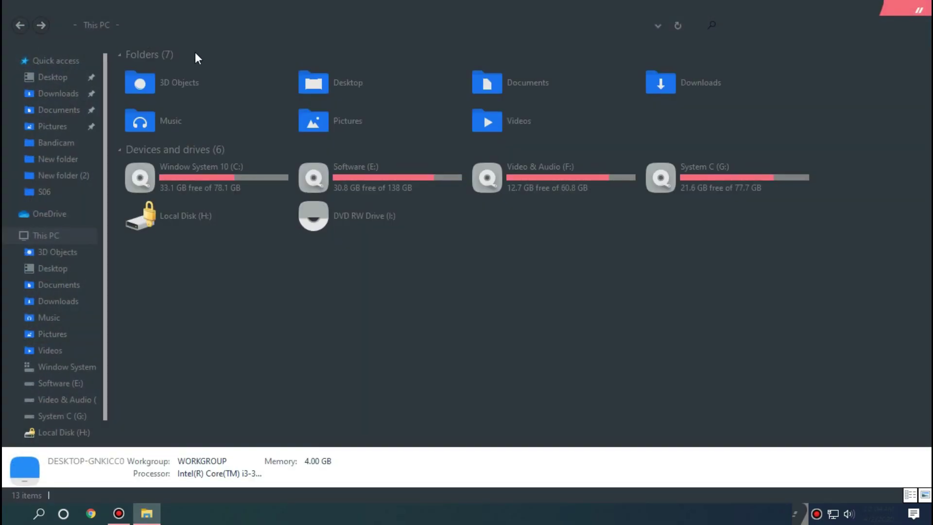
click(914, 12)
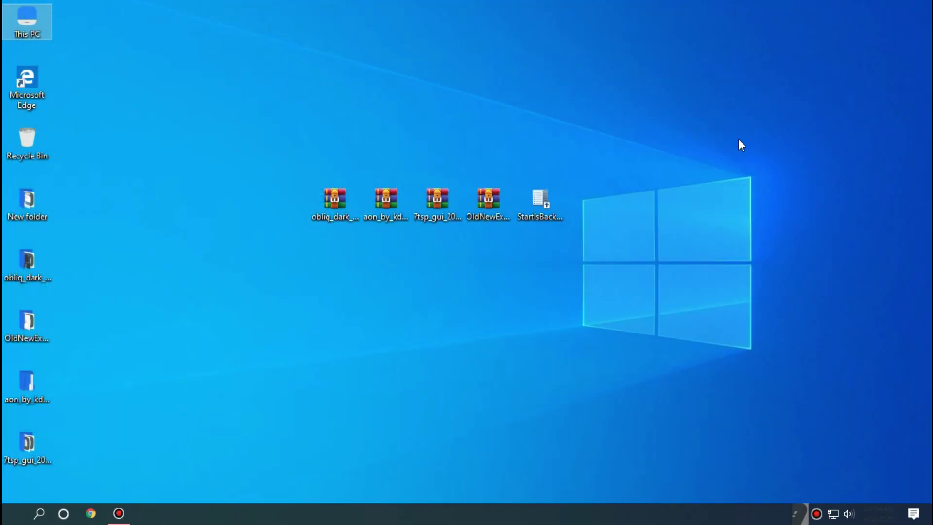
Install StartIsBack to C:\Program Files (x86)\StartIsBack and open its configuration
double_click(556, 199)
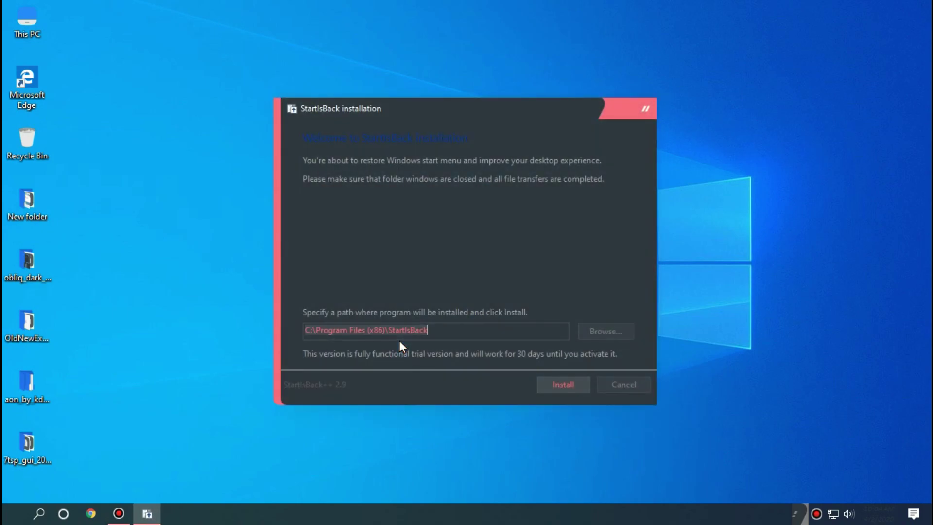
click(575, 387)
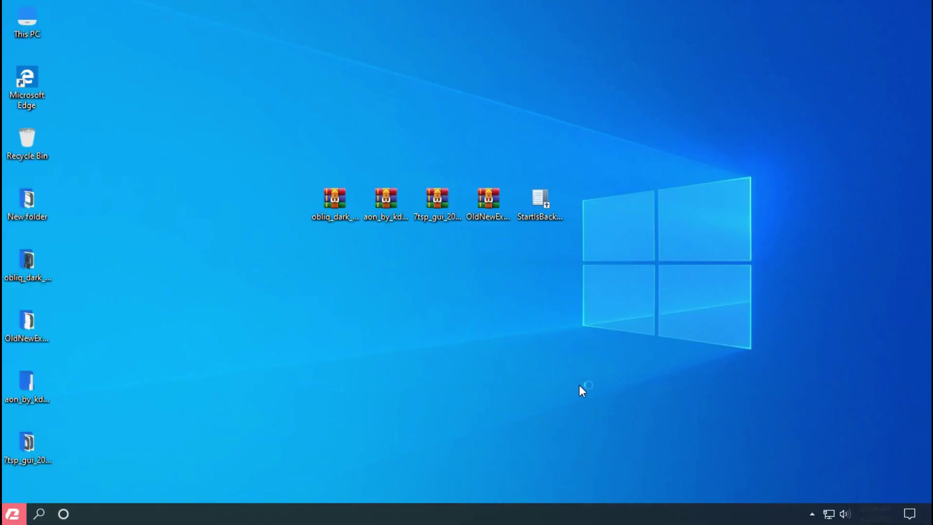
click(395, 293)
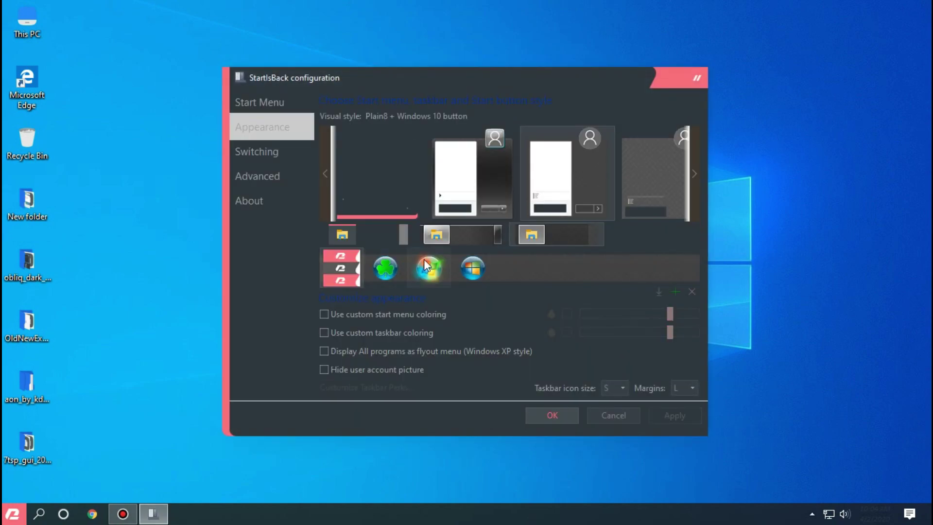
Apply the OBLIQ DARK taskbar indicators visual style with taskbar margins M and icon size M, and close the configuration
click(387, 173)
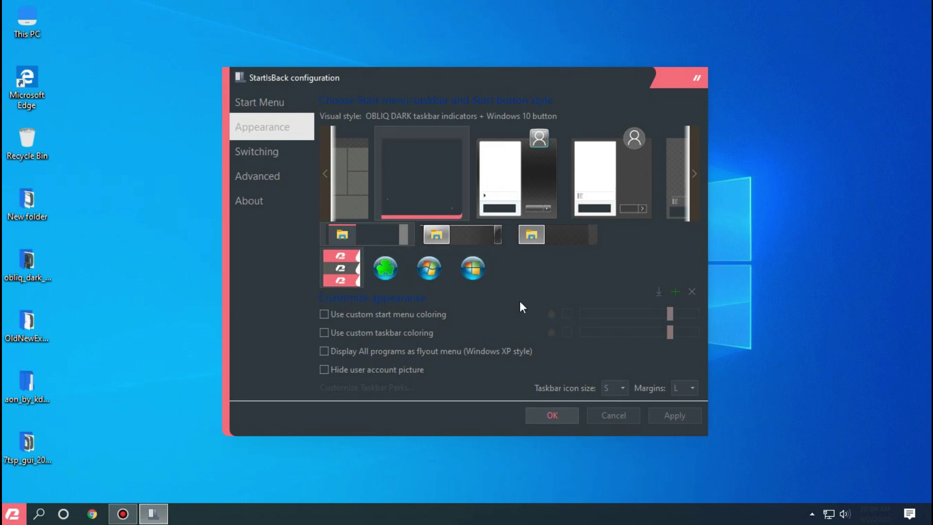
click(690, 388)
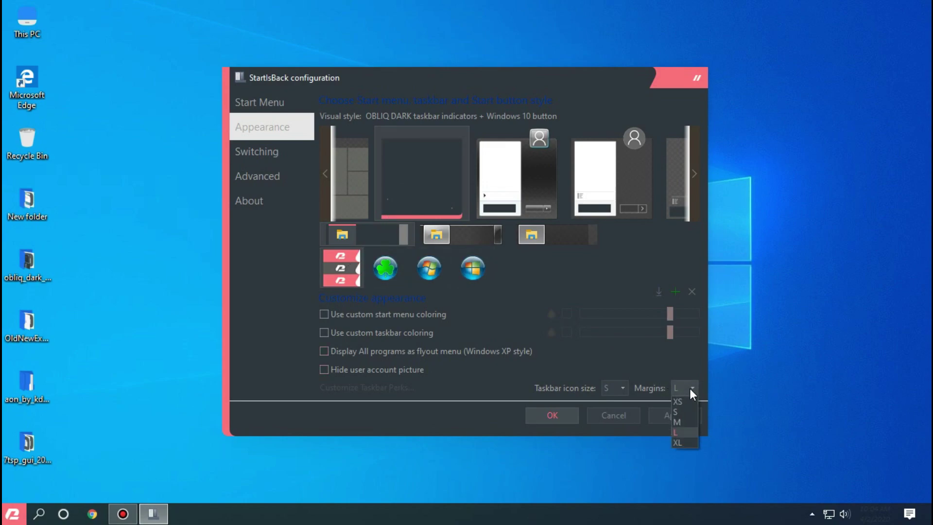
click(684, 419)
click(678, 415)
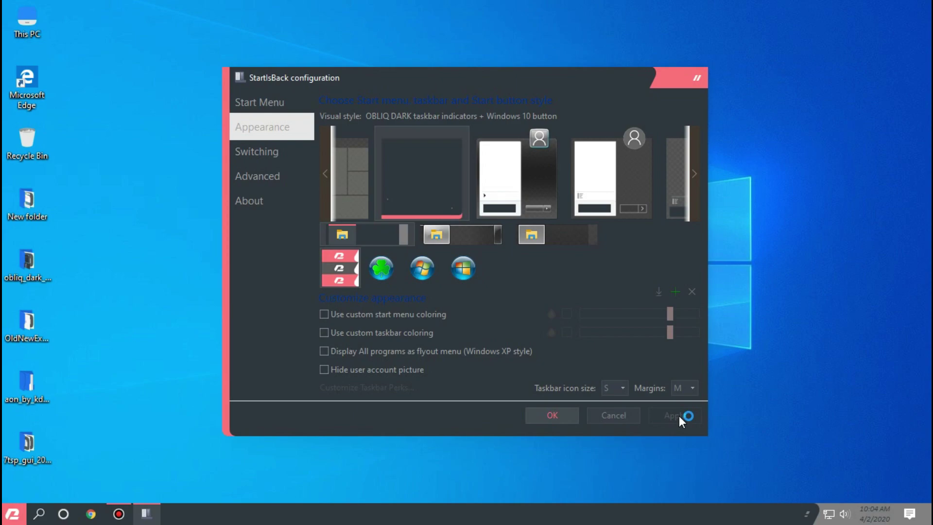
click(622, 387)
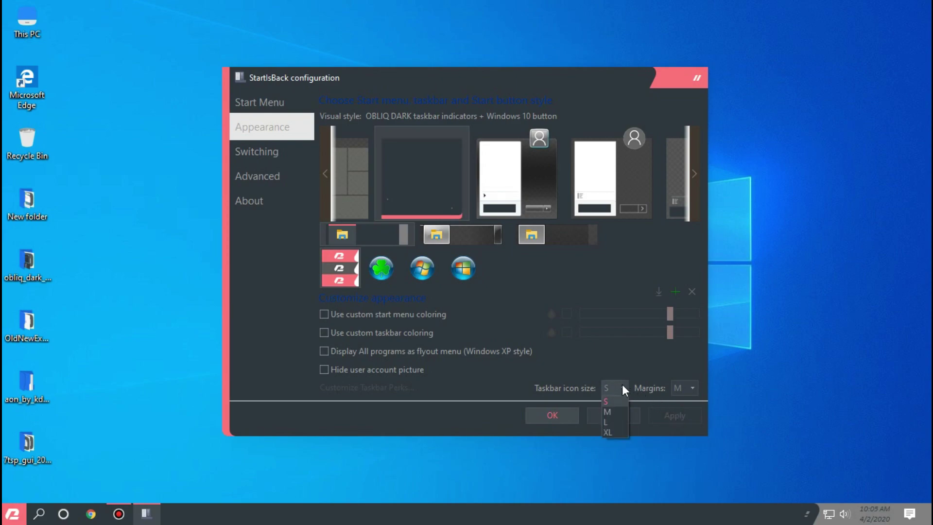
click(613, 410)
click(682, 415)
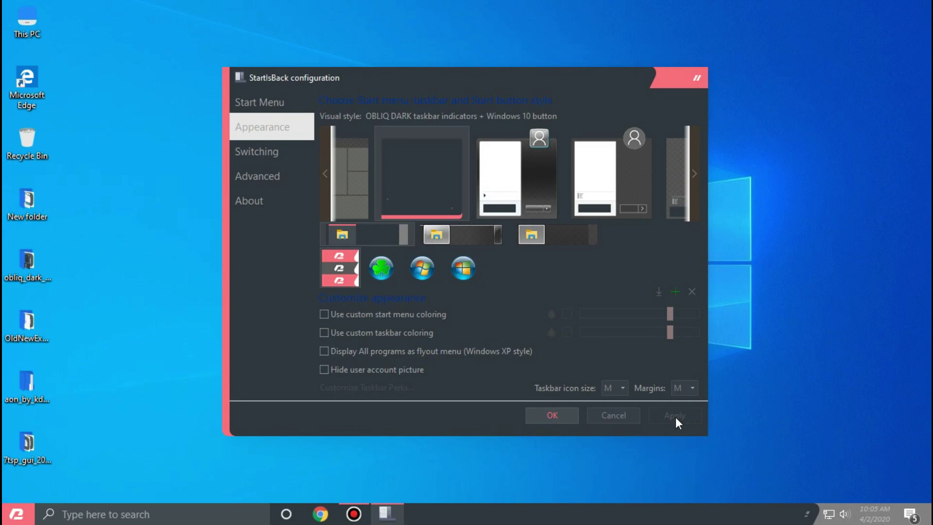
click(557, 413)
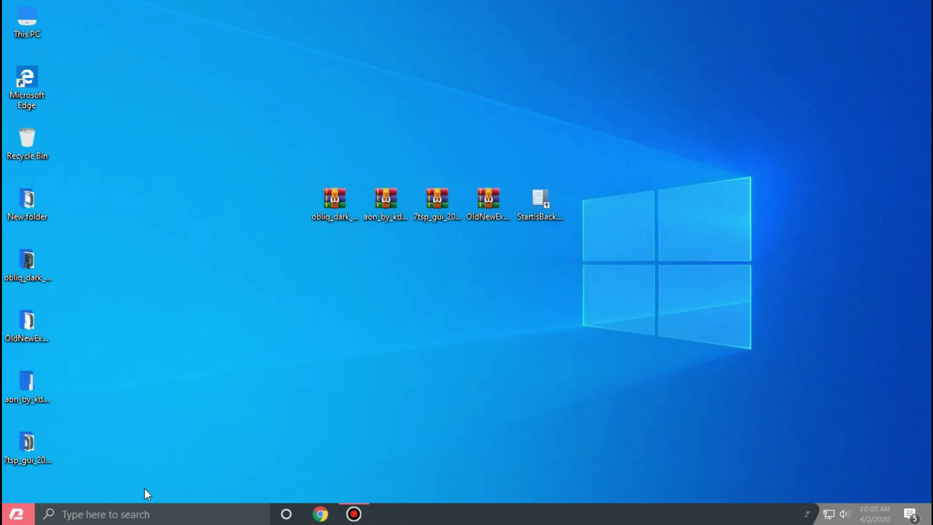
Examine the restyled Start menu, view This PC from it, and close the window
click(18, 514)
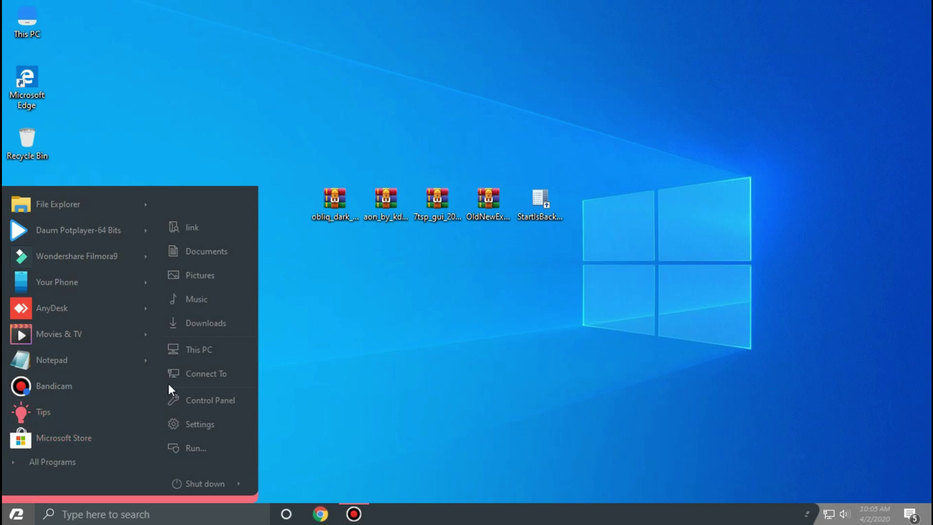
click(197, 349)
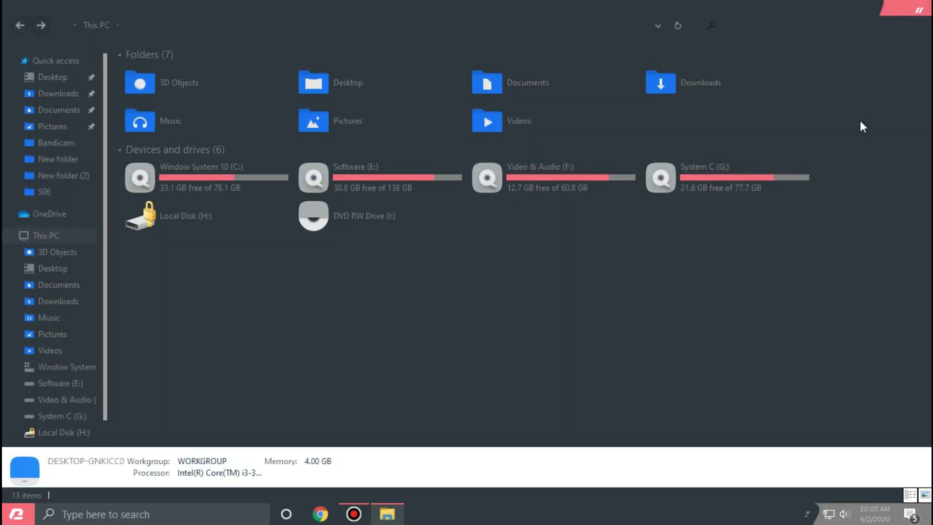
click(928, 13)
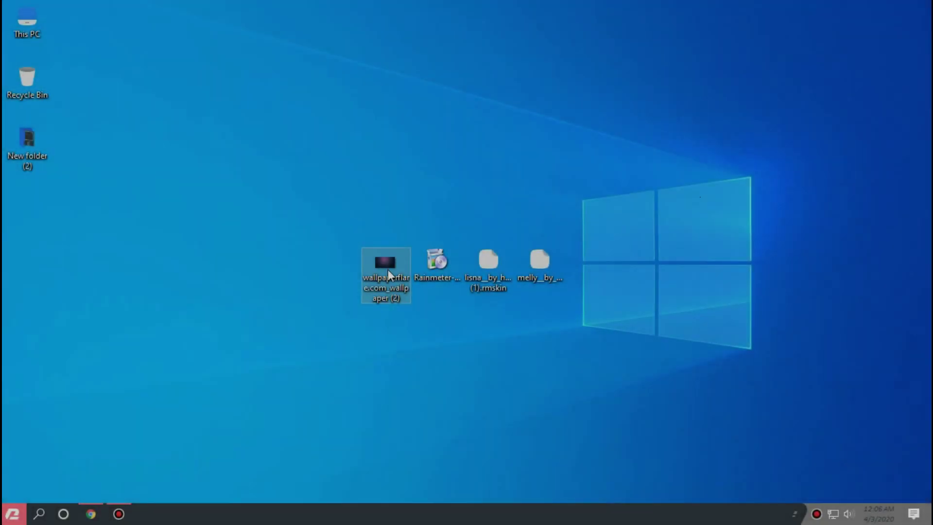
Set the wallpaperflare.com image on the desktop as the desktop background
right_click(387, 269)
click(488, 127)
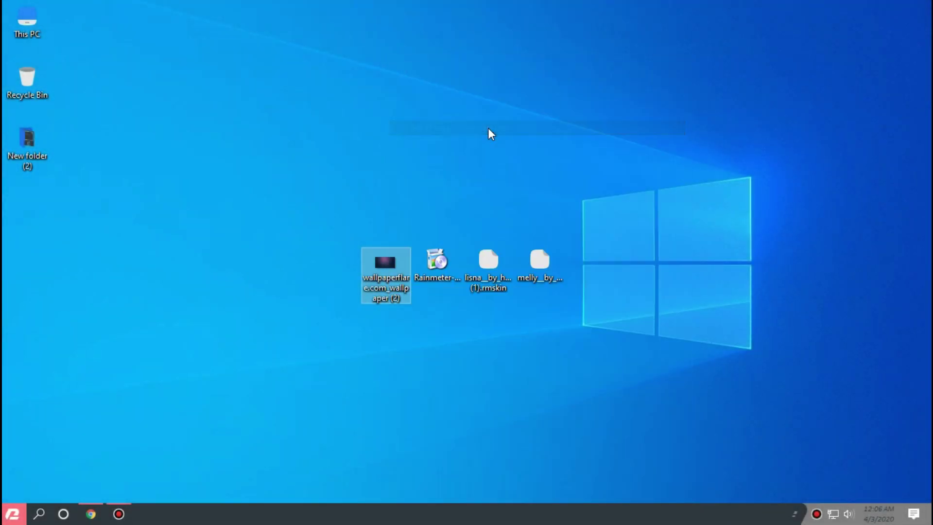
Install Rainmeter with the standard installation and run it when setup finishes
double_click(442, 252)
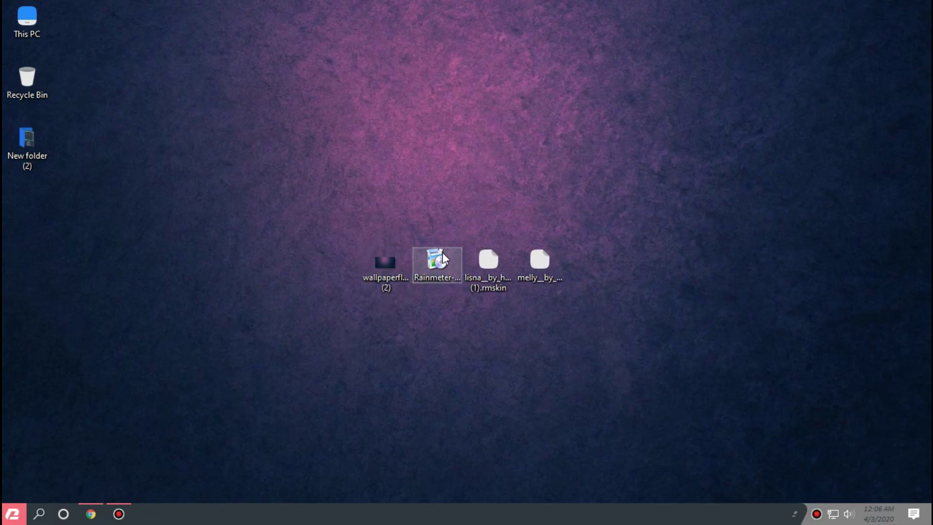
click(464, 289)
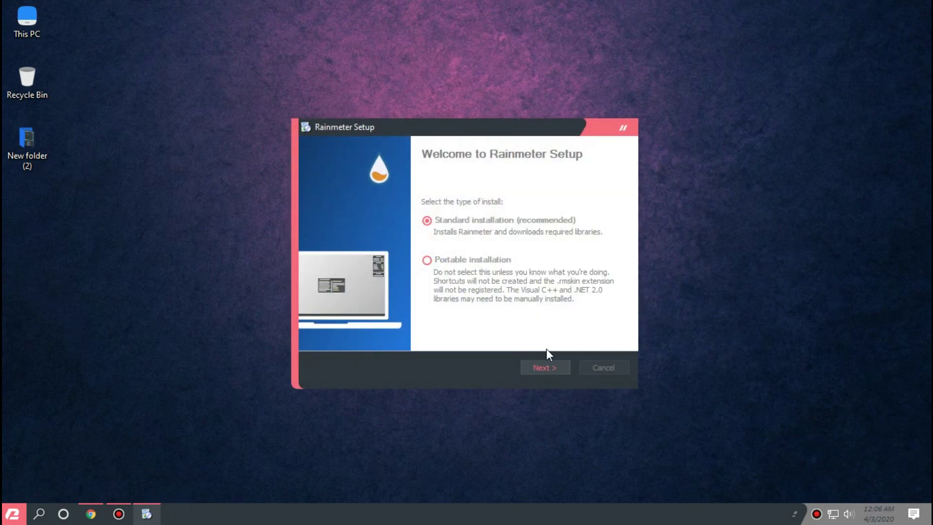
click(552, 368)
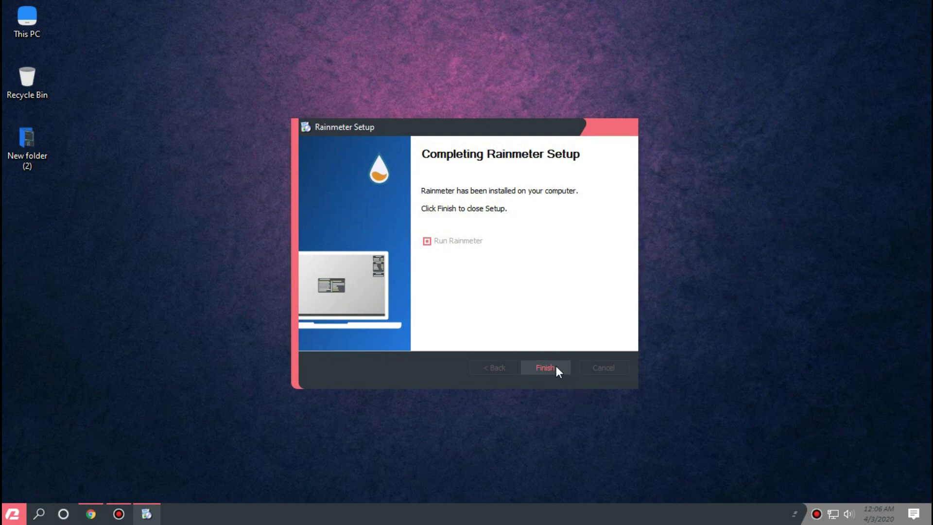
click(551, 368)
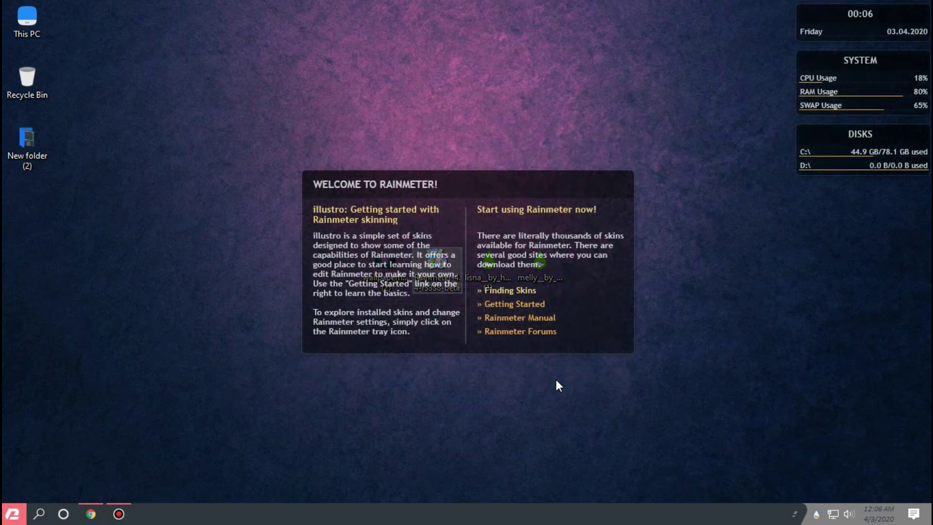
Unload Rainmeter's default illustro skins: the welcome panel, Disks, System and Clock
right_click(579, 343)
click(617, 331)
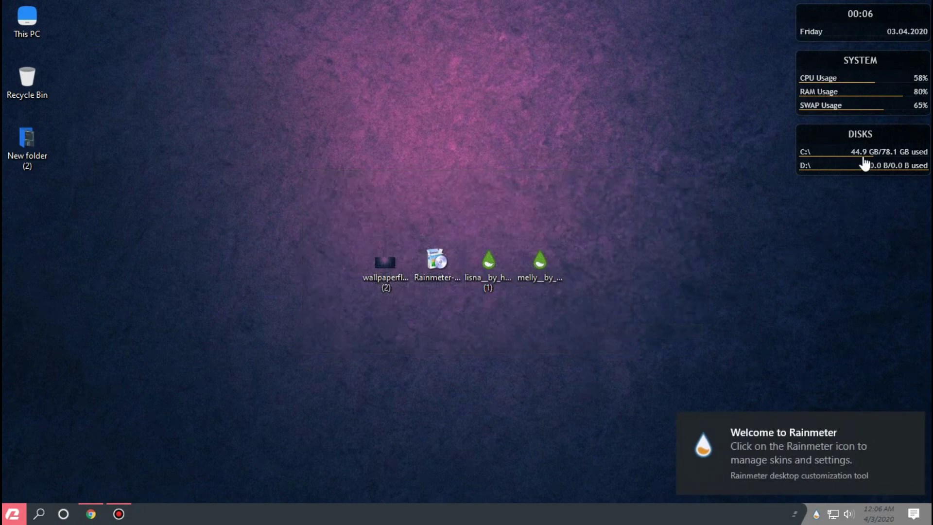
right_click(864, 155)
click(870, 313)
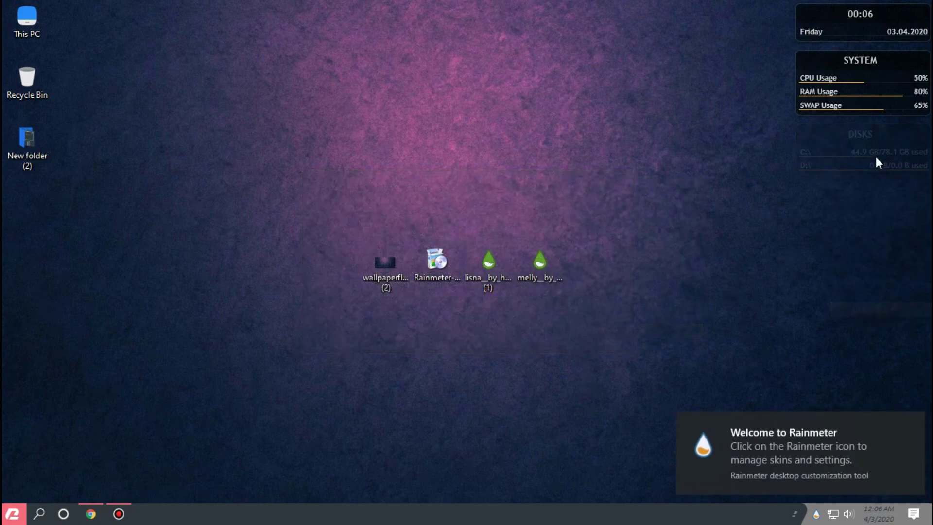
right_click(869, 110)
click(875, 263)
right_click(867, 36)
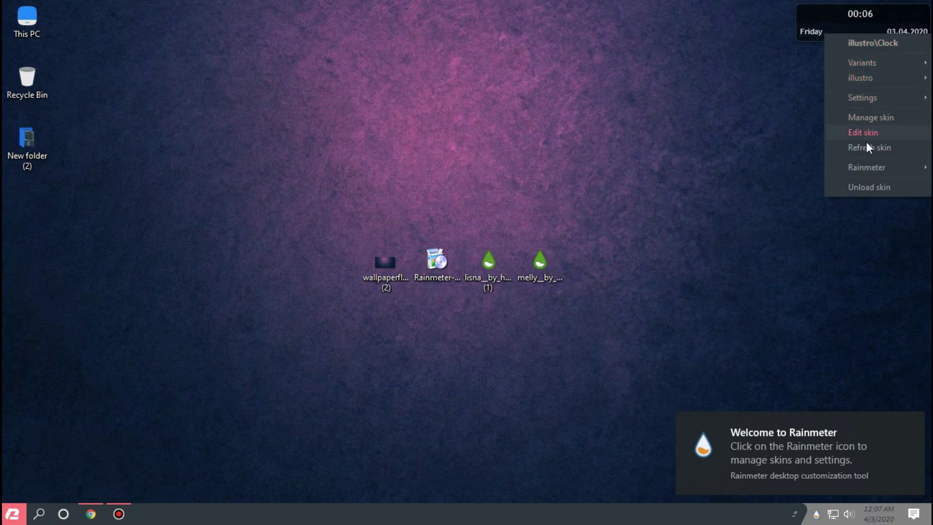
click(868, 193)
Install the lisna .rmskin package from the desktop and close the skin's settings panel
double_click(481, 261)
click(514, 385)
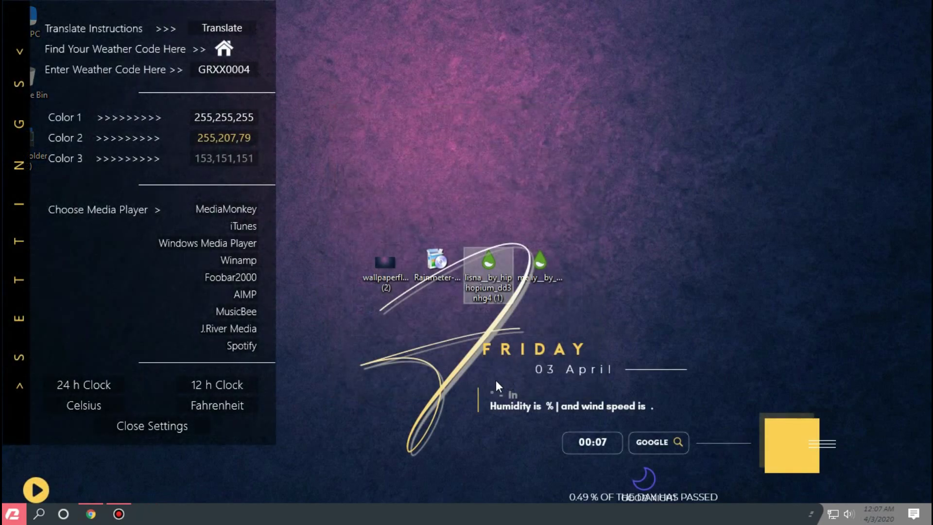
click(162, 431)
Move the lisna day, date and weather skin to the desktop's upper middle and scale it down
drag(488, 347, 444, 106)
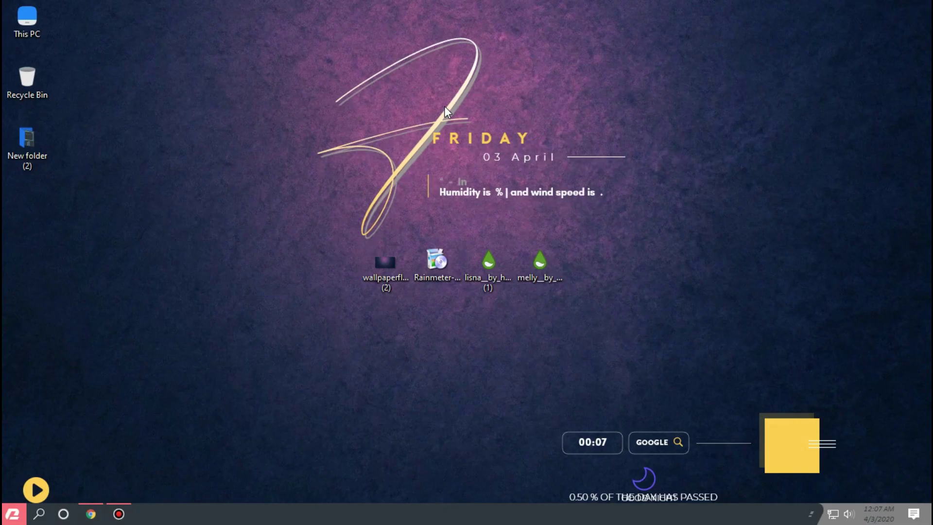
scroll(444, 106, down, 5)
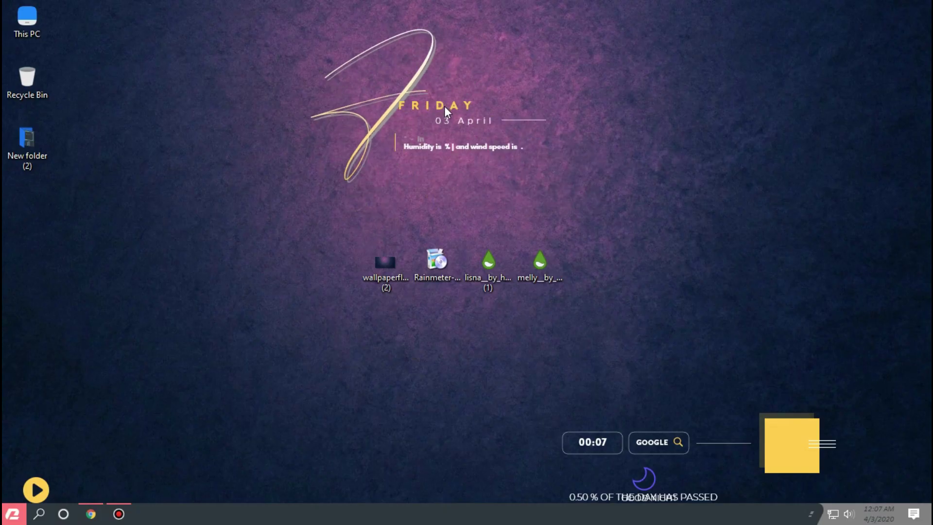
Fine-tune the size and position of the lisna day, date and weather skin in the desktop's upper middle
scroll(491, 146, up, 1)
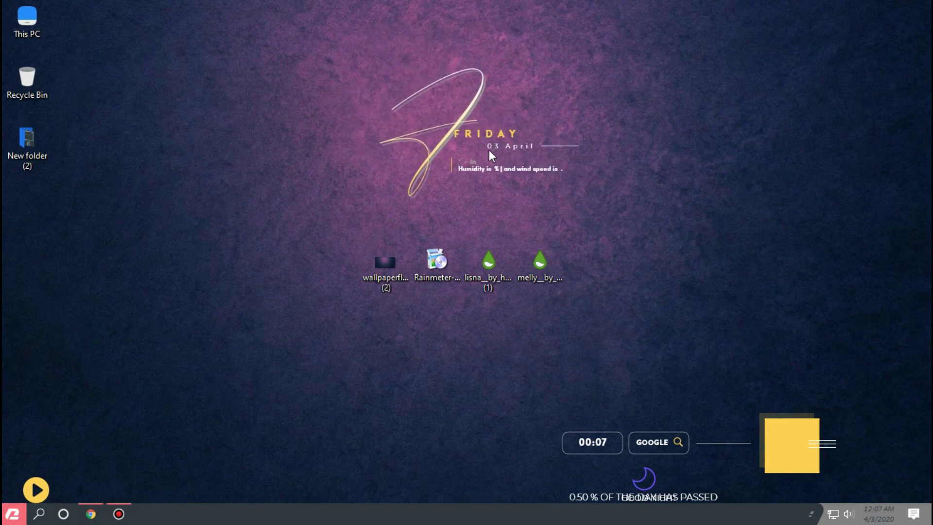
scroll(489, 149, up, 3)
scroll(492, 157, up, 3)
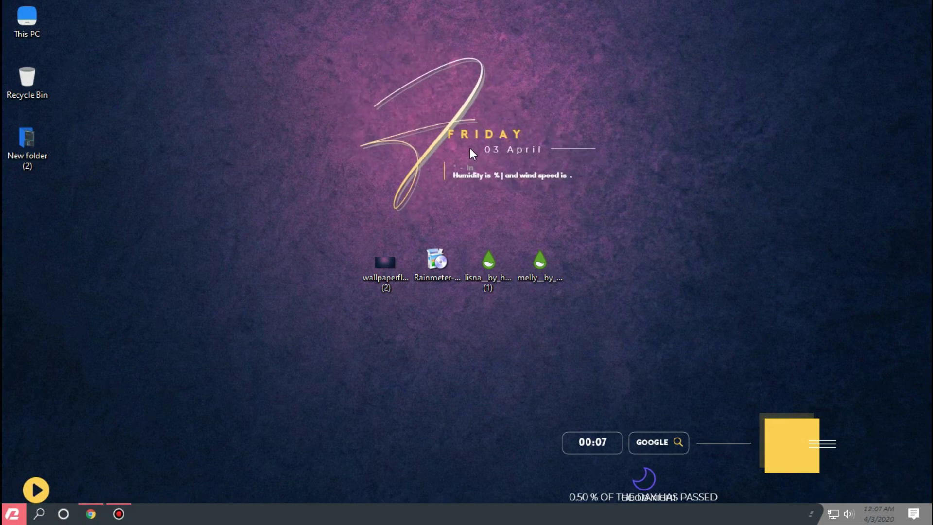
scroll(464, 152, down, 3)
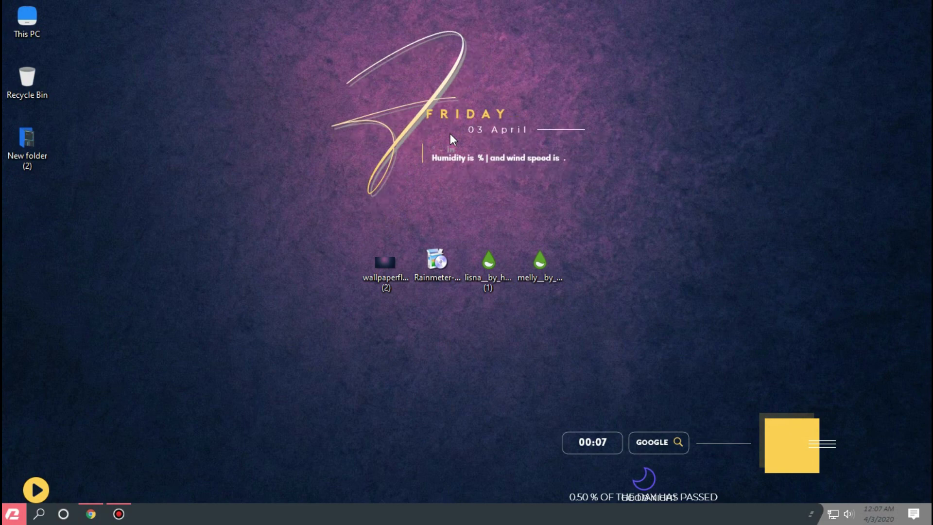
scroll(466, 157, up, 1)
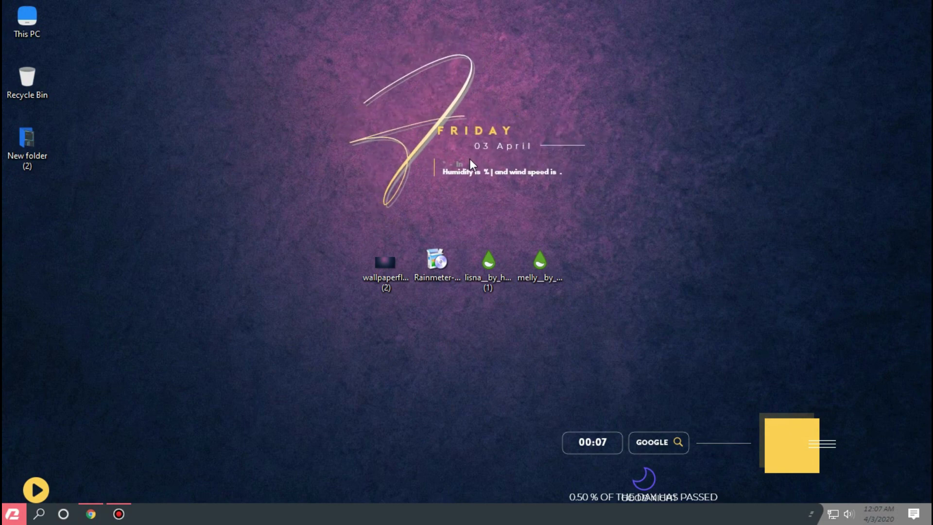
Unload the lisna skin with the clock and Google search, and place the moon greeting skin beside FRIDAY
drag(609, 420, 535, 366)
right_click(535, 367)
click(574, 357)
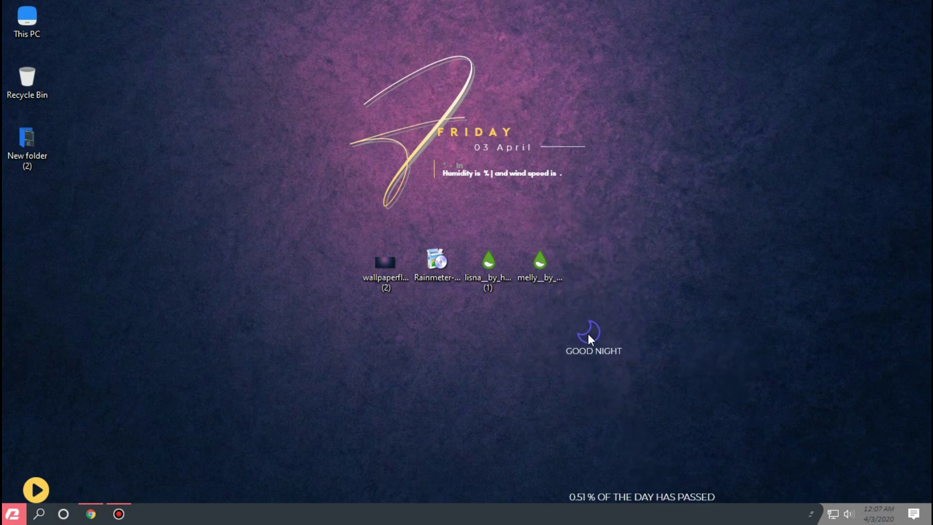
drag(584, 112, 556, 124)
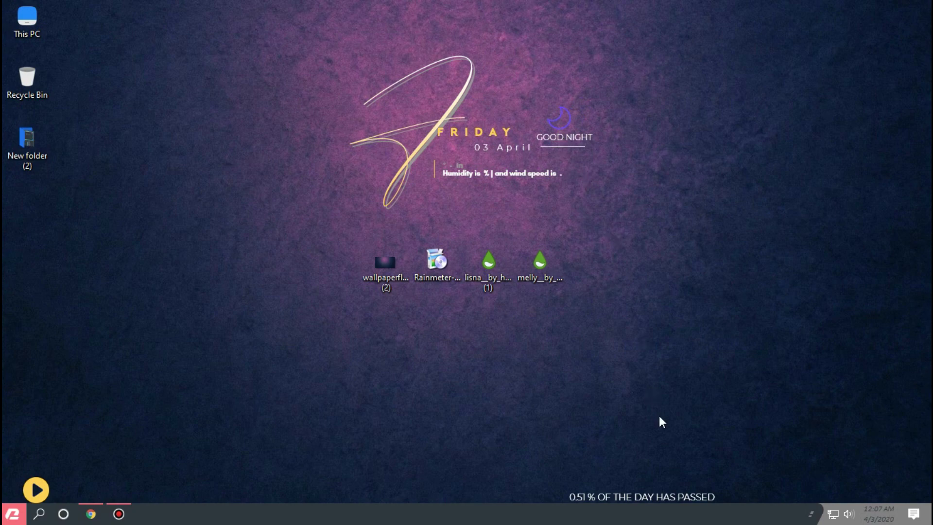
Unload the Lisna\Time calculate skin that shows the percentage of the day passed
drag(668, 497, 671, 360)
right_click(670, 361)
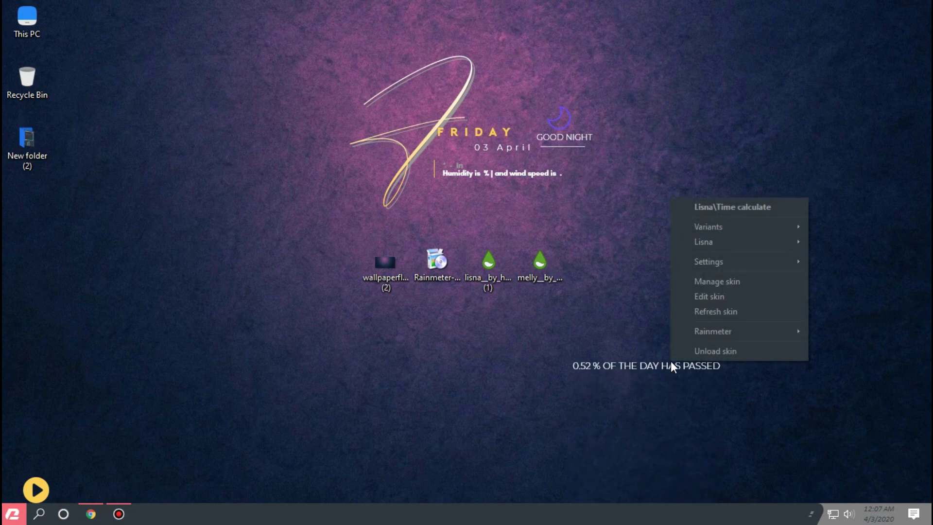
click(699, 350)
Install the Melly .rmskin package from the desktop and open the Rainmeter skin manager
double_click(542, 281)
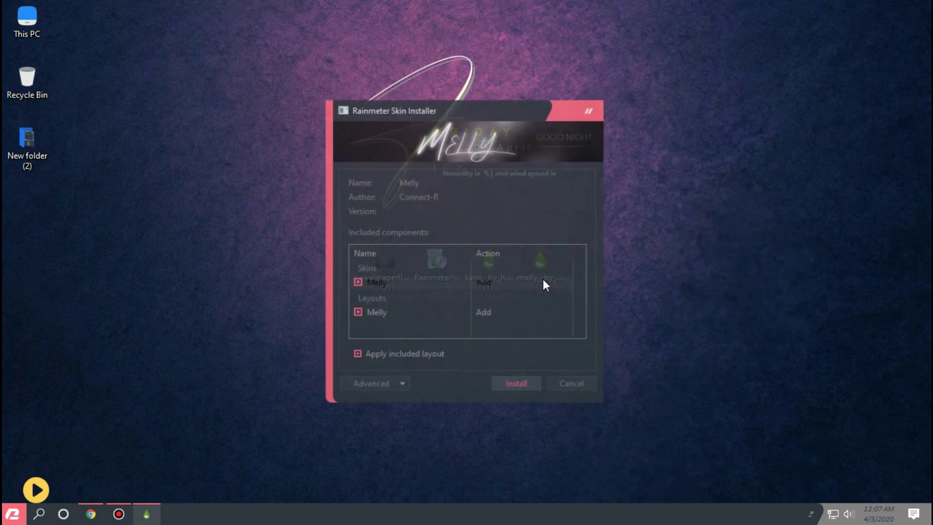
click(521, 385)
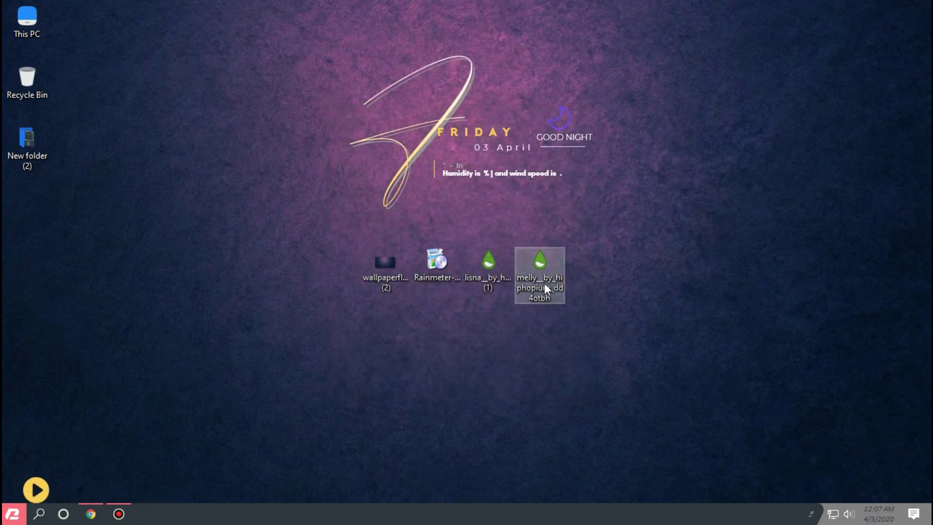
click(811, 514)
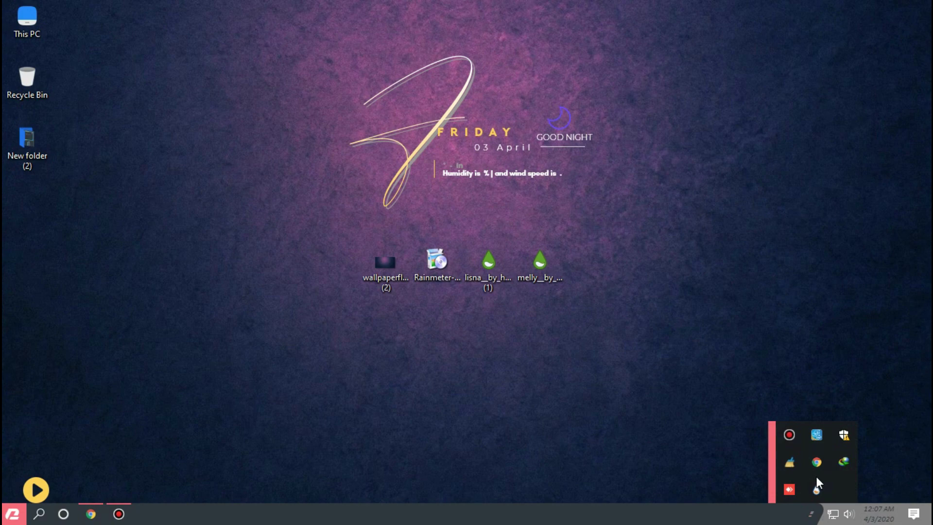
click(815, 486)
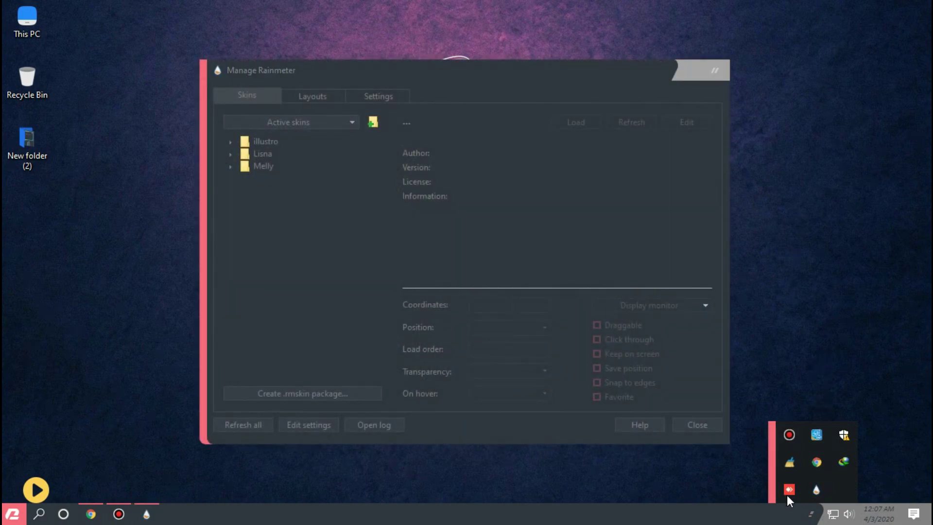
click(811, 514)
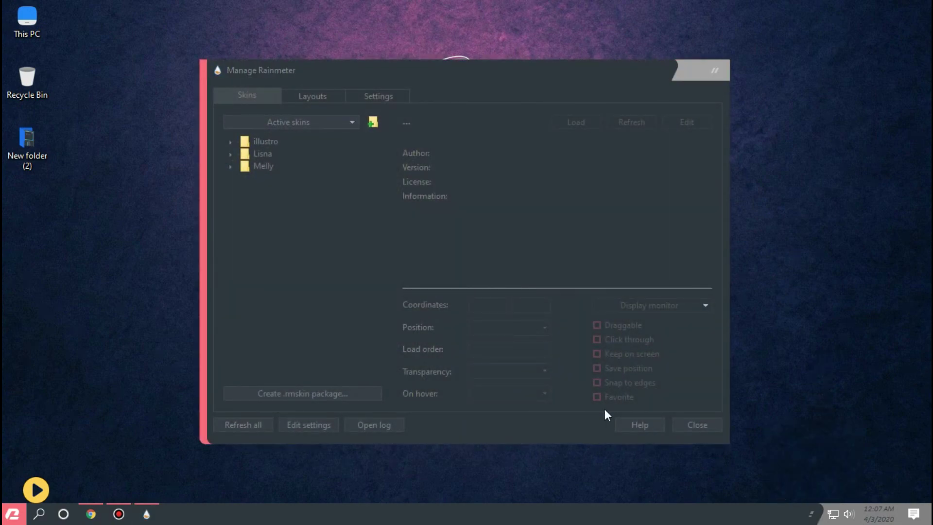
Load Music Info.ini from Melly's Music Info folder and get the skin manager out of the way
click(231, 166)
click(241, 179)
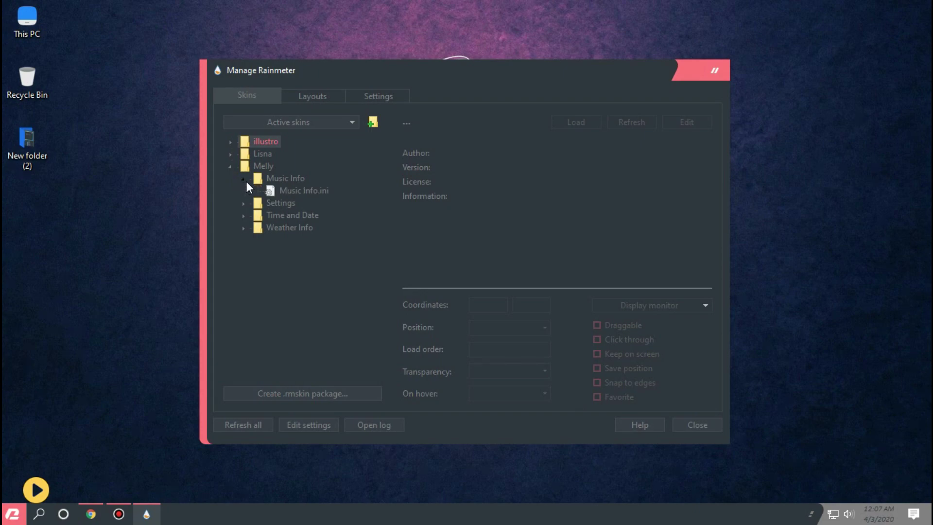
click(302, 189)
click(575, 123)
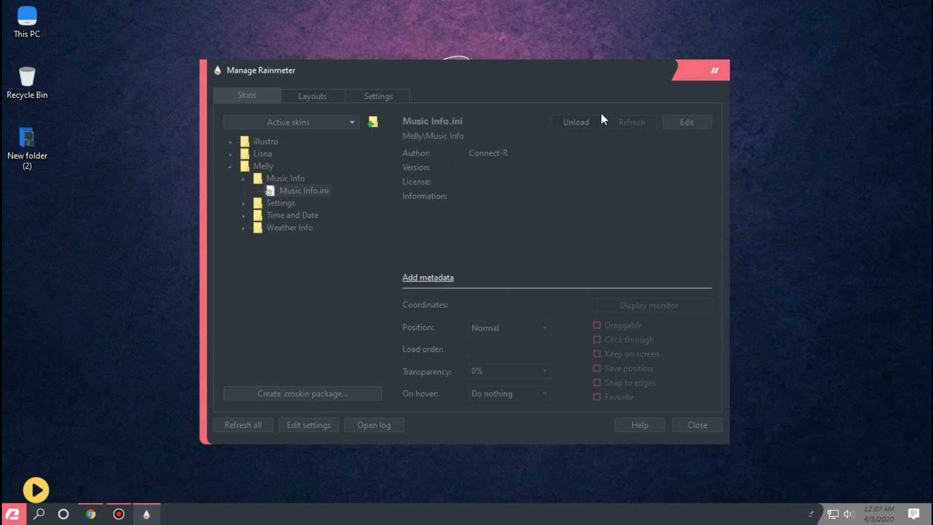
click(657, 73)
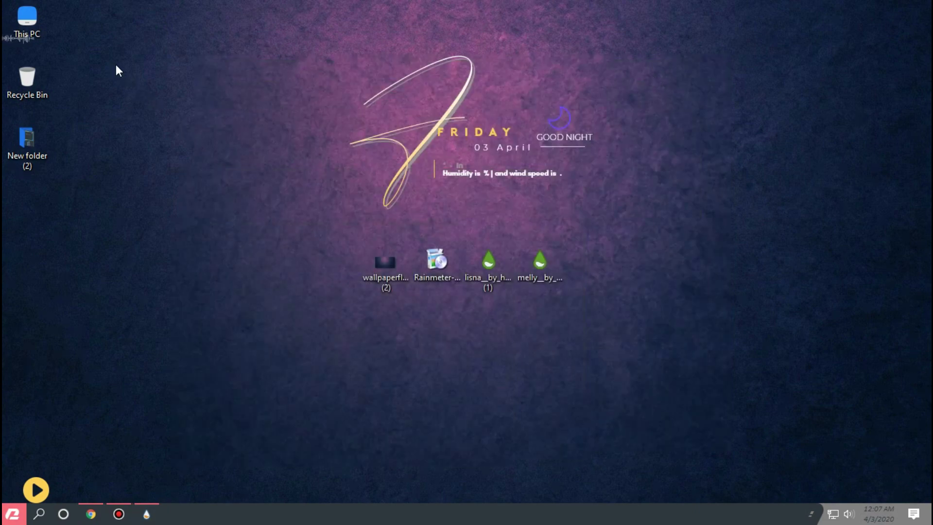
Move the Melly music visualizer below the weather text and shift the four file icons towards the desktop's left side
drag(48, 37, 463, 198)
drag(354, 313, 245, 278)
click(392, 331)
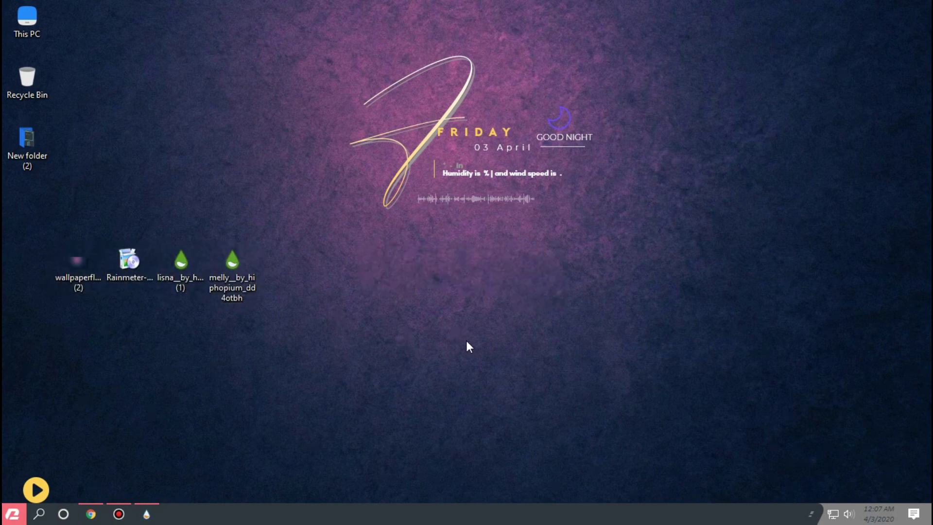
Fine-tune the placement of the music visualizer and the date skin, leaving a gap between the visualizer and the weather text
drag(479, 199, 486, 211)
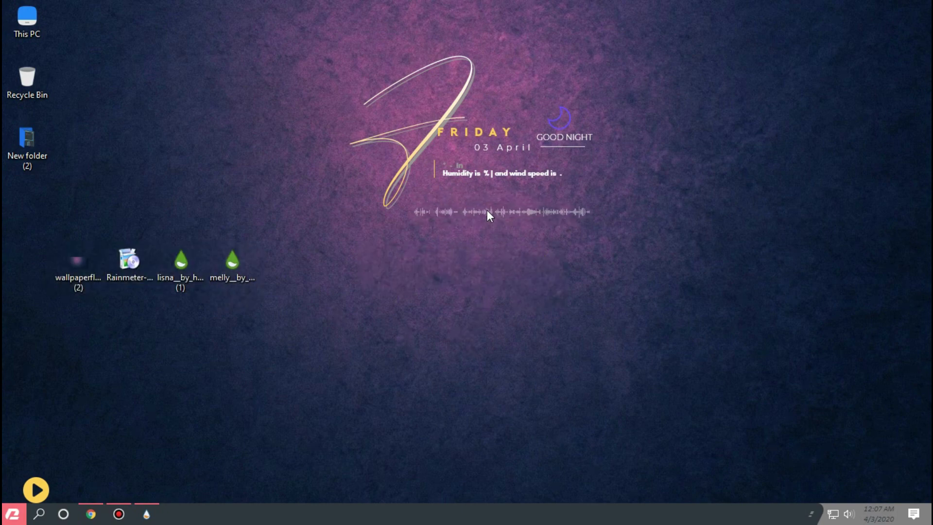
mouse_move(495, 152)
mouse_down()
mouse_move(502, 145)
mouse_move(493, 153)
mouse_up()
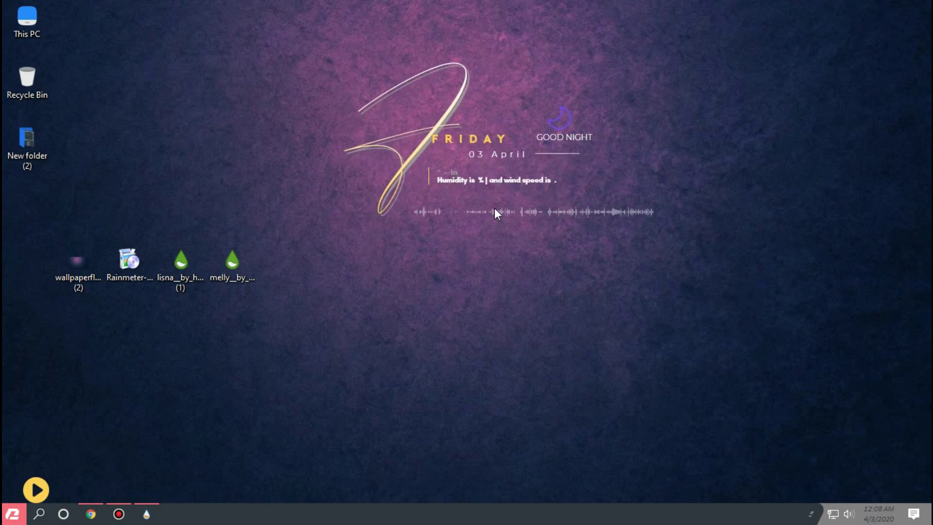
drag(525, 218, 476, 245)
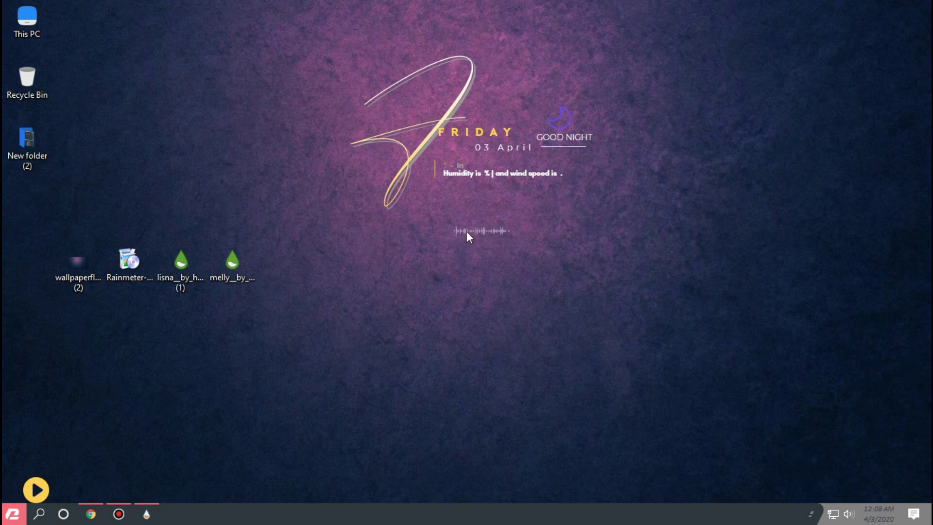
Set the Lisna\Date skin's position to On desktop
right_click(484, 145)
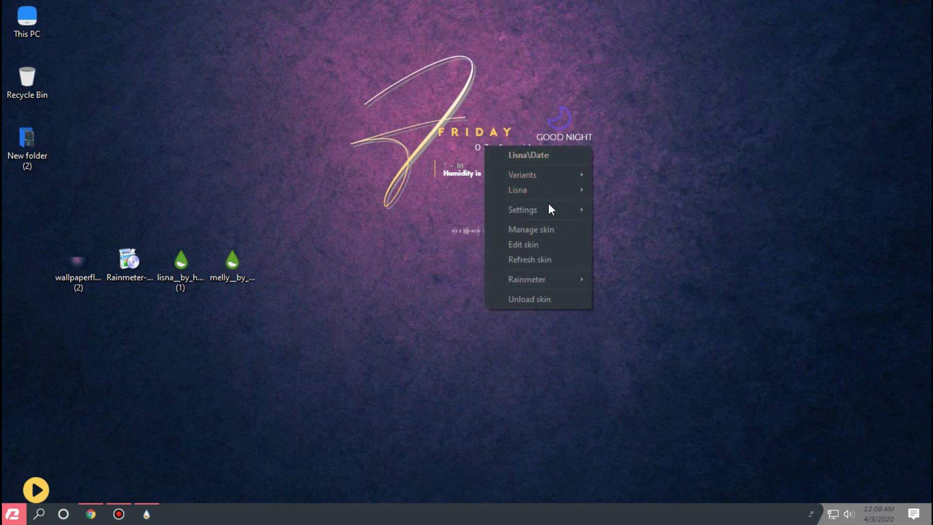
mouse_move(555, 209)
mouse_move(649, 214)
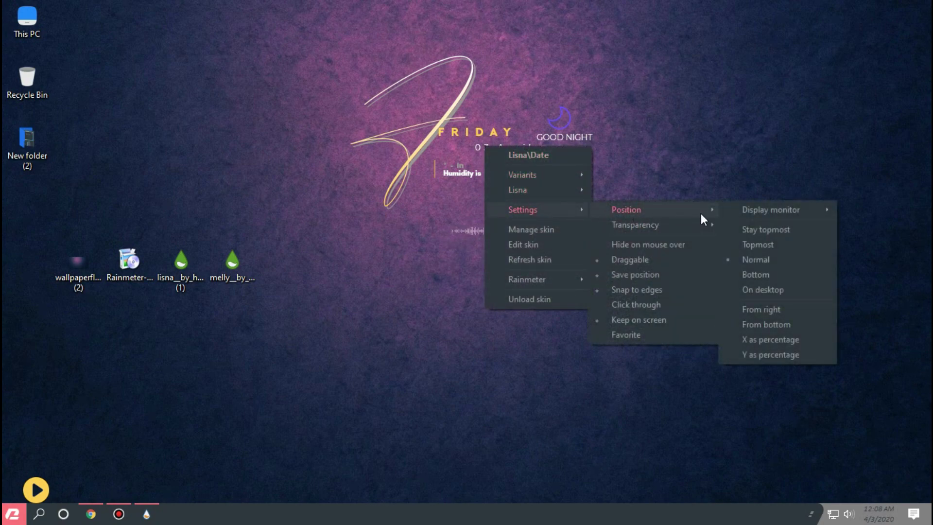
click(752, 289)
Set the Lisna\Date skin's transparency to 20%
right_click(447, 125)
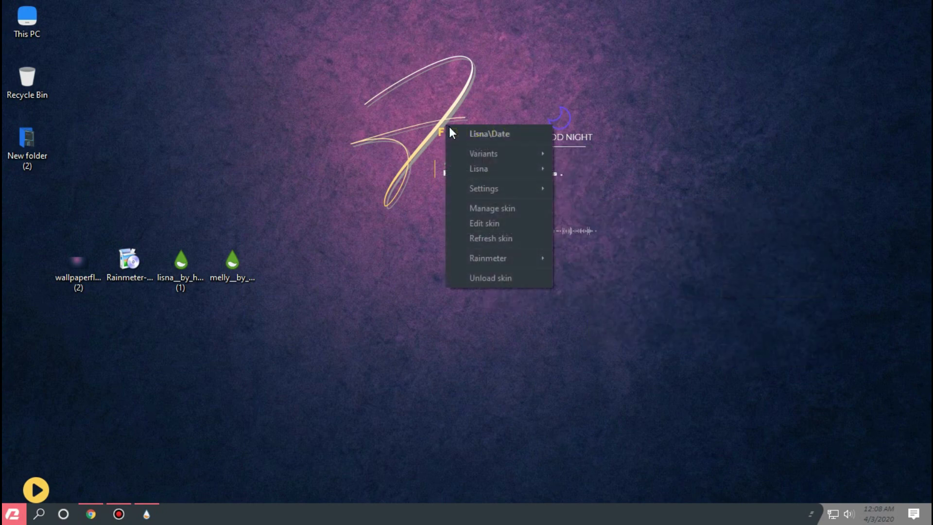
mouse_move(512, 190)
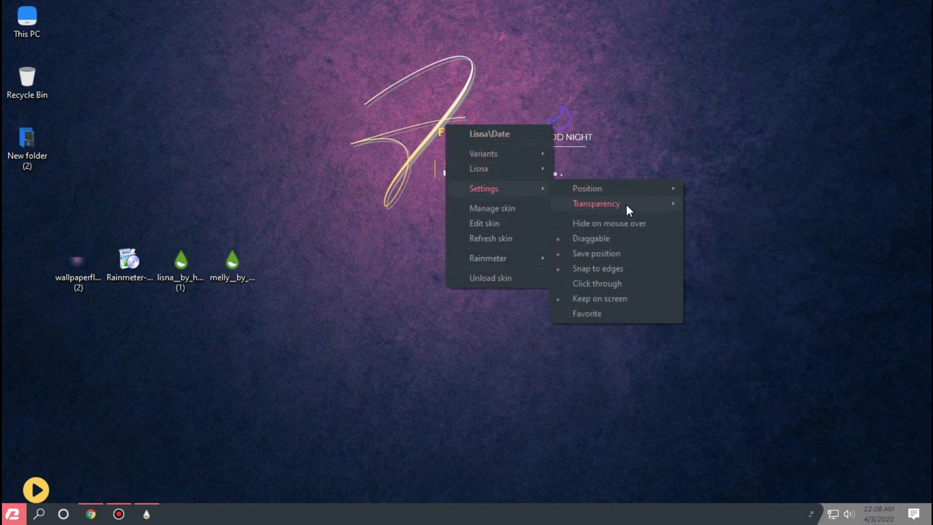
mouse_move(674, 213)
click(710, 233)
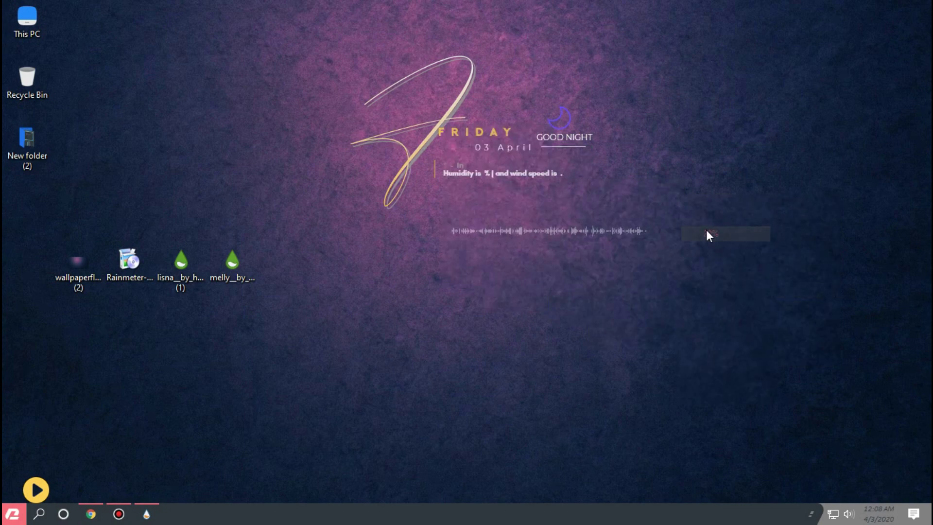
Turn off Draggable for the Lisna\Date skin to lock it in place
right_click(492, 155)
mouse_move(546, 220)
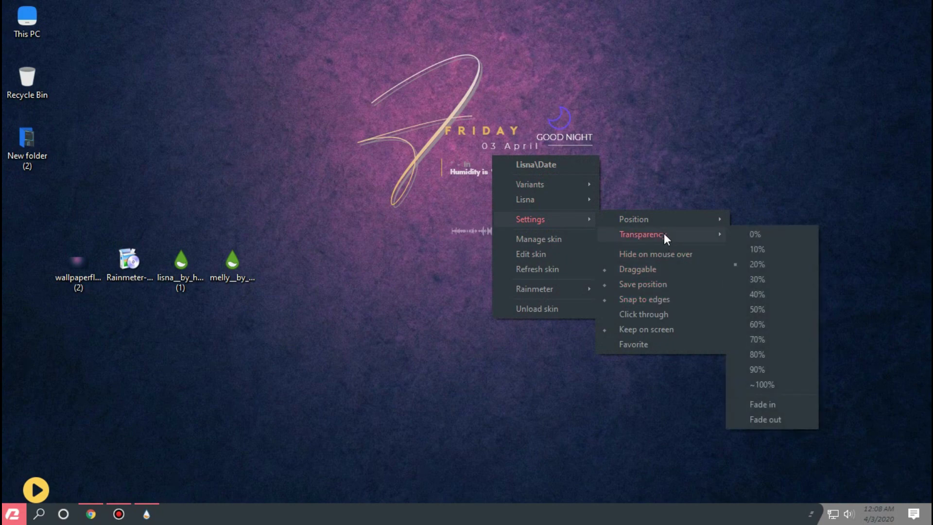
click(622, 270)
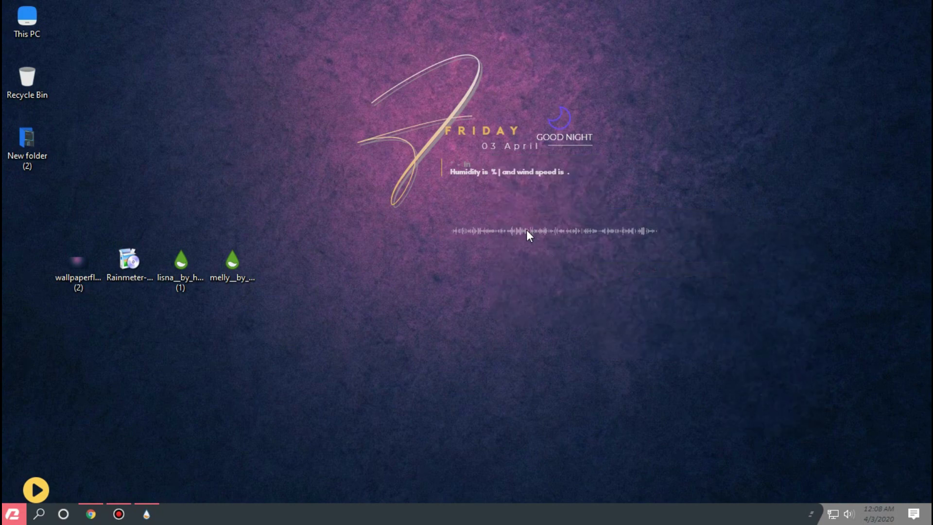
Set the Melly\Music Info visualizer's position to On desktop
right_click(468, 236)
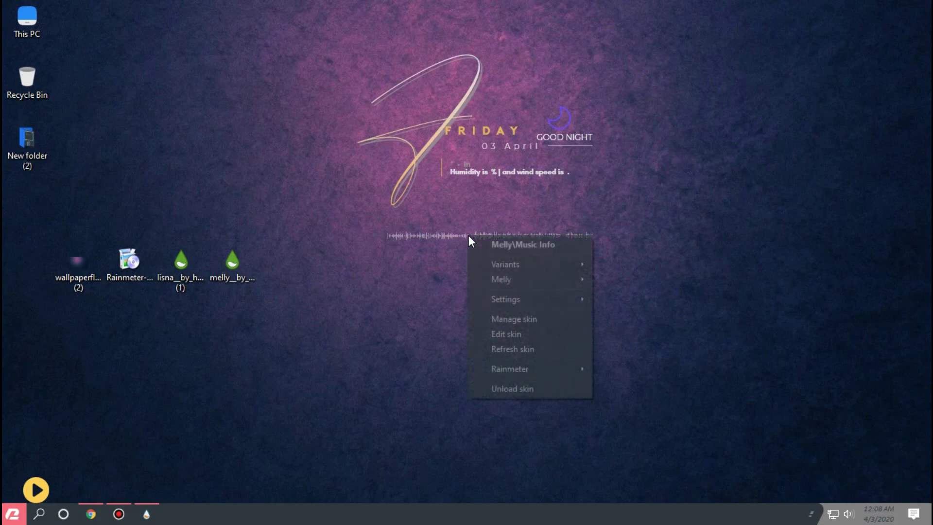
mouse_move(518, 299)
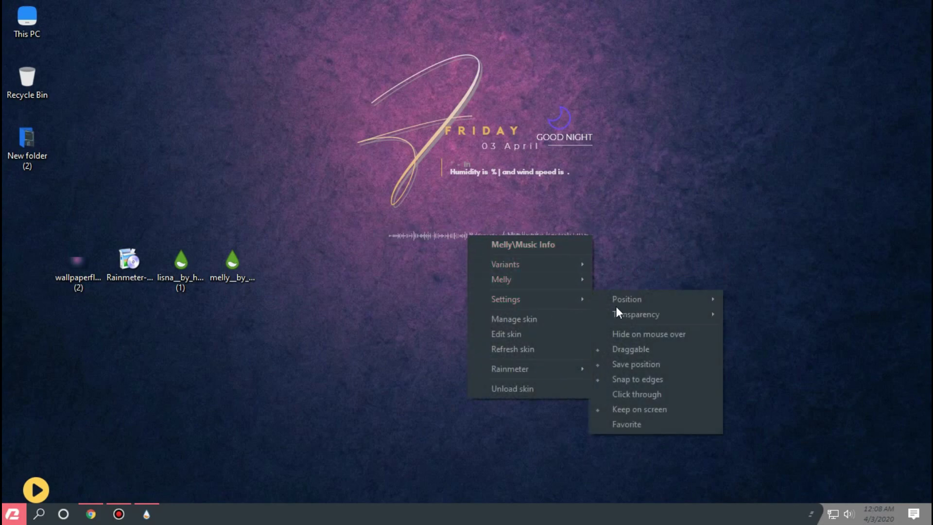
mouse_move(650, 300)
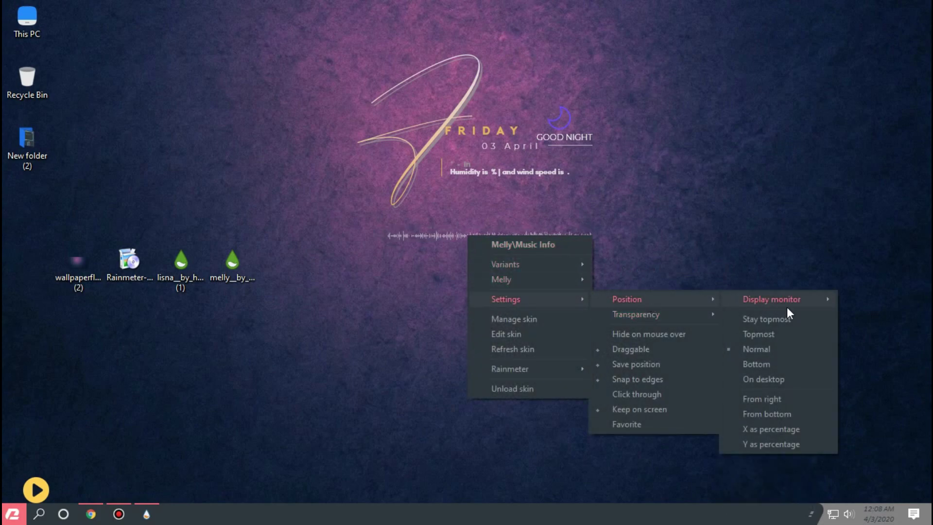
click(765, 375)
Turn off Draggable for the Melly\Music Info visualizer to lock it in place
right_click(507, 233)
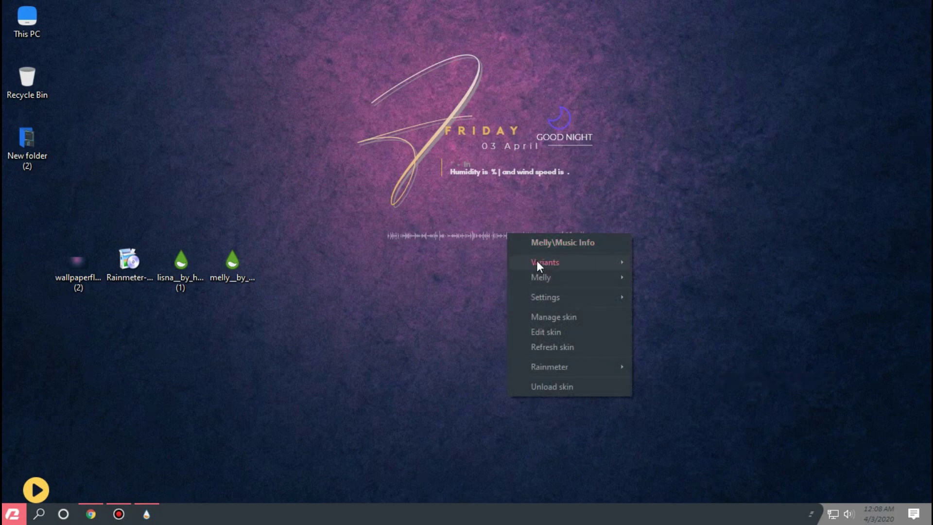
mouse_move(566, 299)
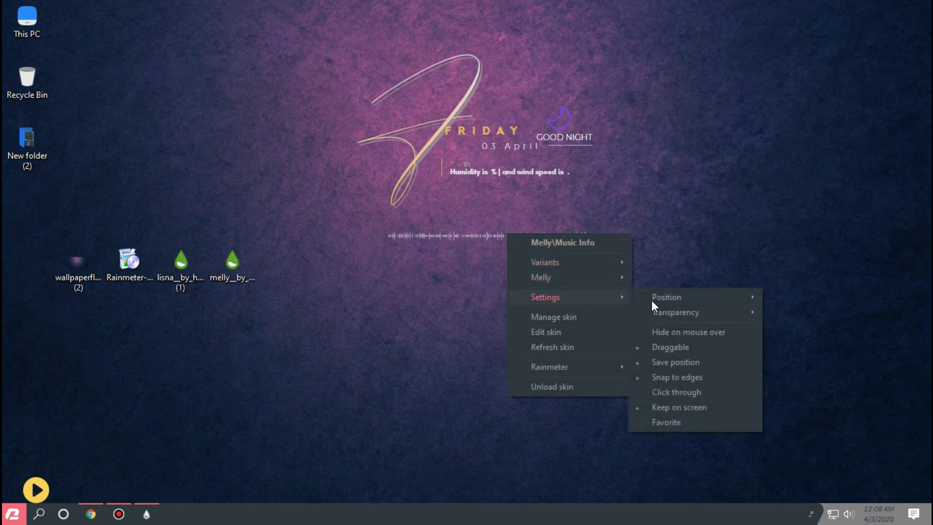
click(666, 346)
right_click(177, 121)
click(157, 118)
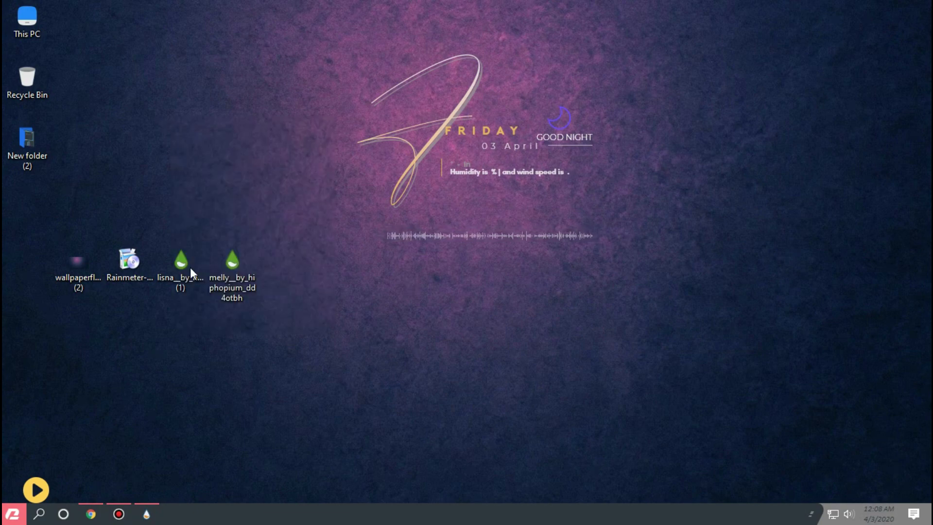
Unload the Lisna\Music Info skin with the yellow play button
drag(36, 489, 340, 333)
right_click(340, 333)
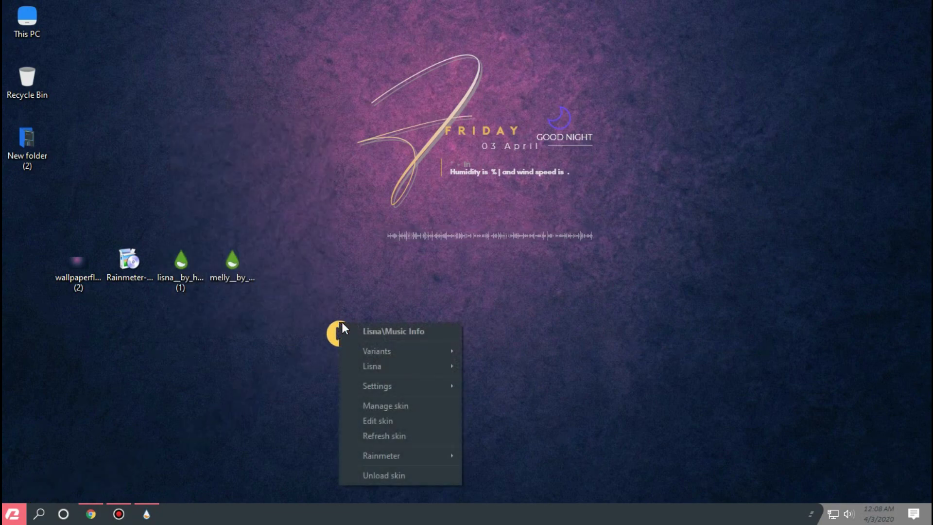
click(392, 470)
Turn on automatic hiding of the taskbar in desktop mode and close the taskbar settings
right_click(464, 514)
click(472, 504)
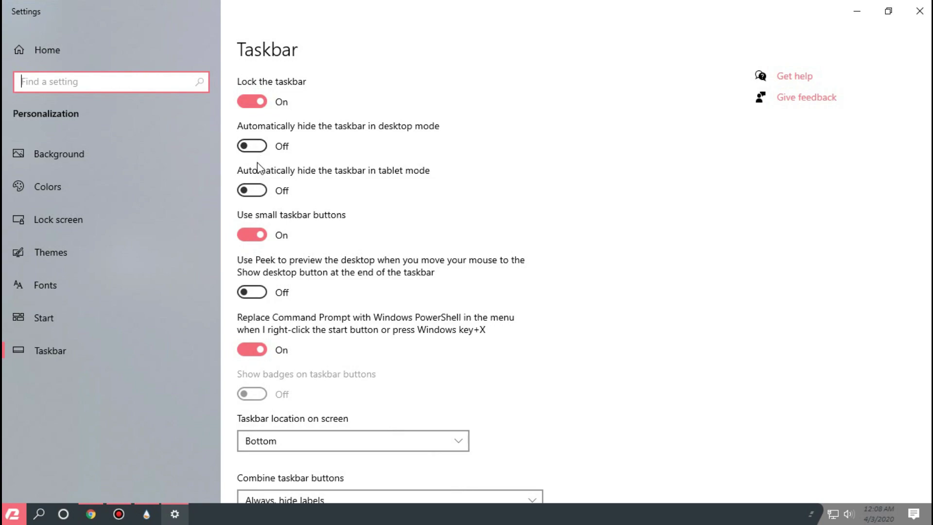
click(261, 147)
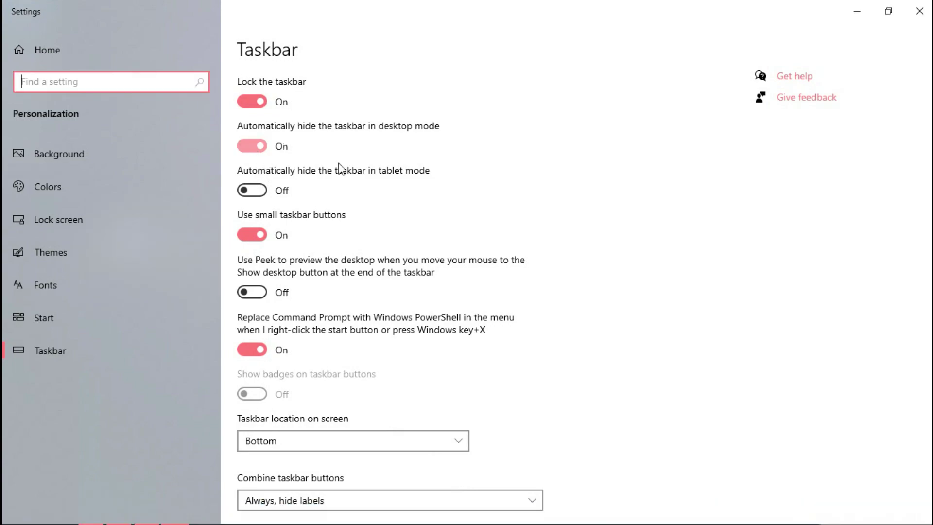
click(918, 13)
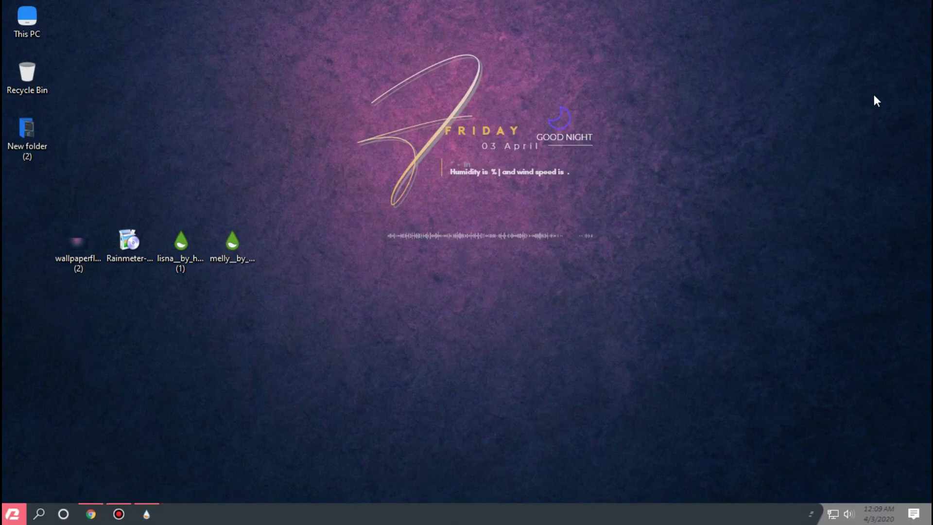